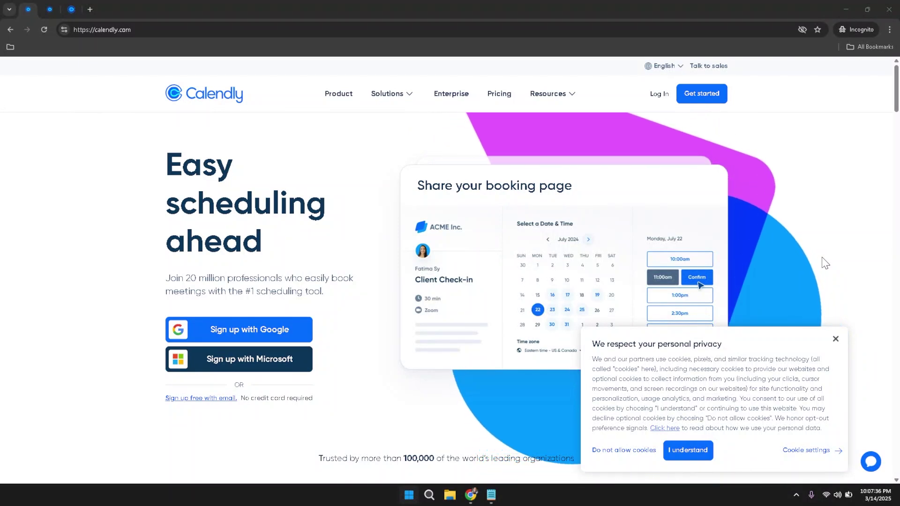
# Step: Look over the Calendly home page and its login page, then switch to the logged-in account's Event types page
pyautogui.click(495, 31)
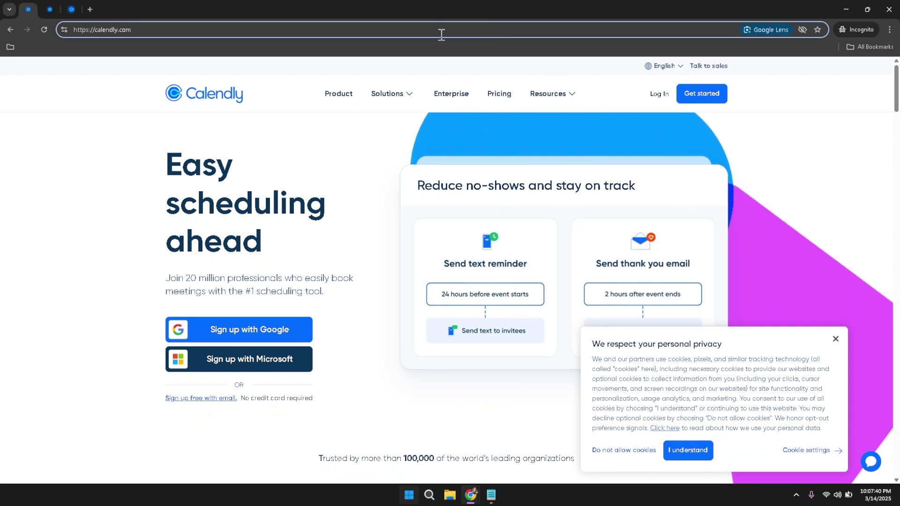
pyautogui.click(399, 65)
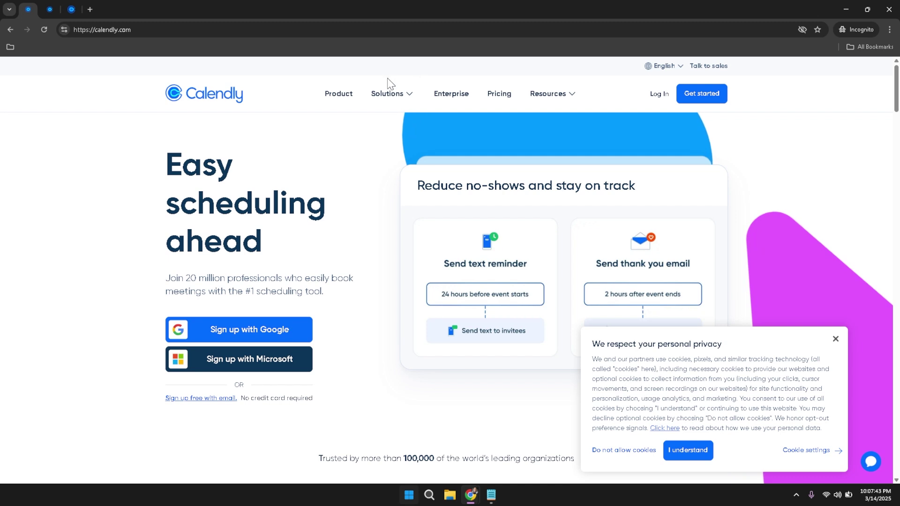
pyautogui.moveTo(418, 93)
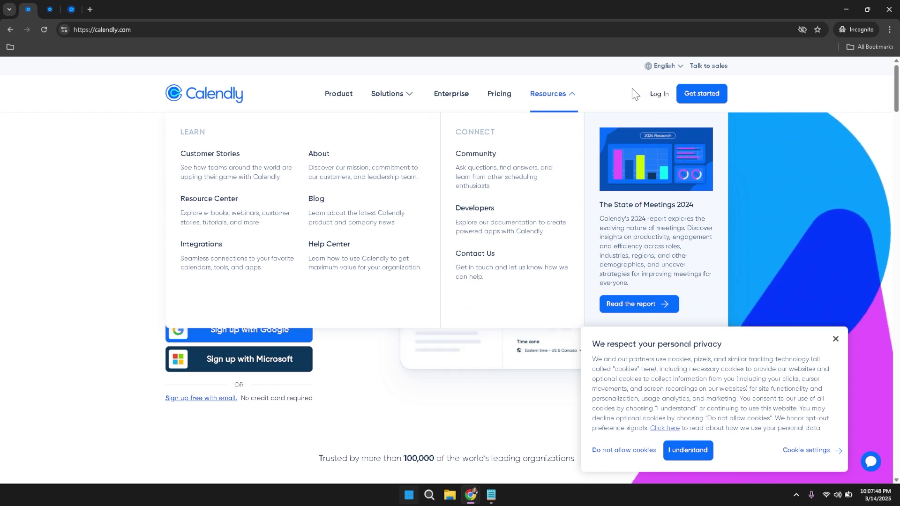
pyautogui.hotkey('ctrl', 'Tab')
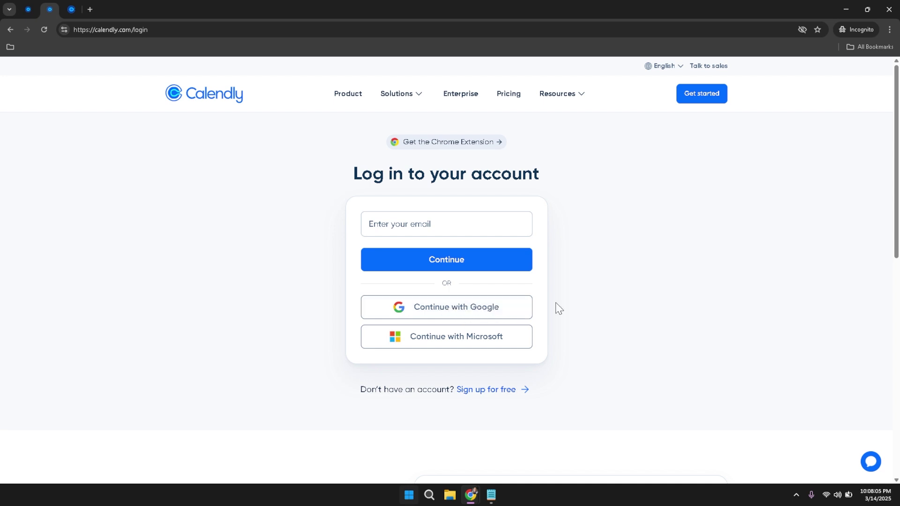
pyautogui.hotkey('ctrl', 'Tab')
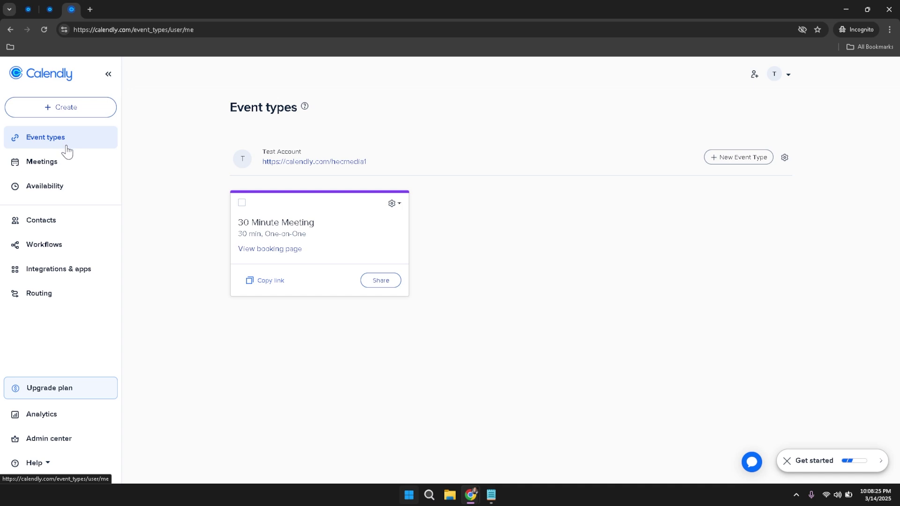
# Step: Tour the account's Meetings, Availability, Contacts, Workflows, Integrations & apps and Routing pages, and view the Help options
pyautogui.click(70, 172)
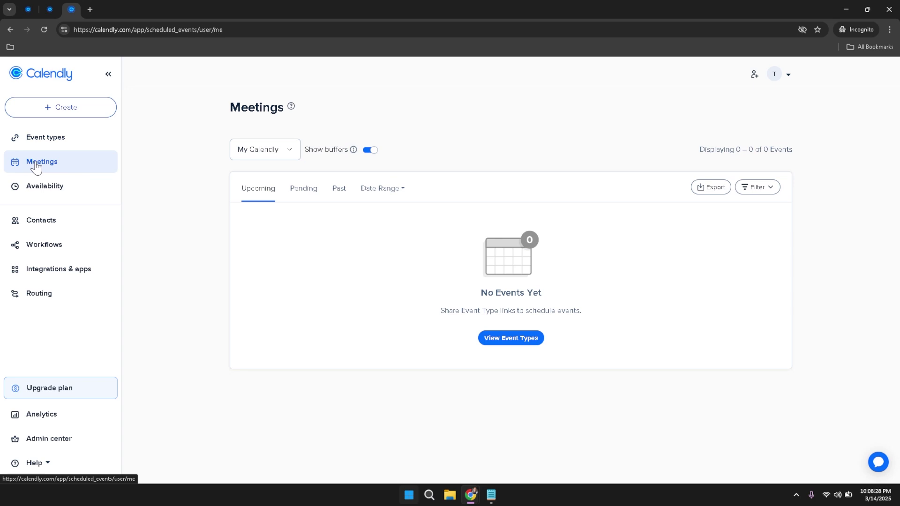
pyautogui.click(36, 185)
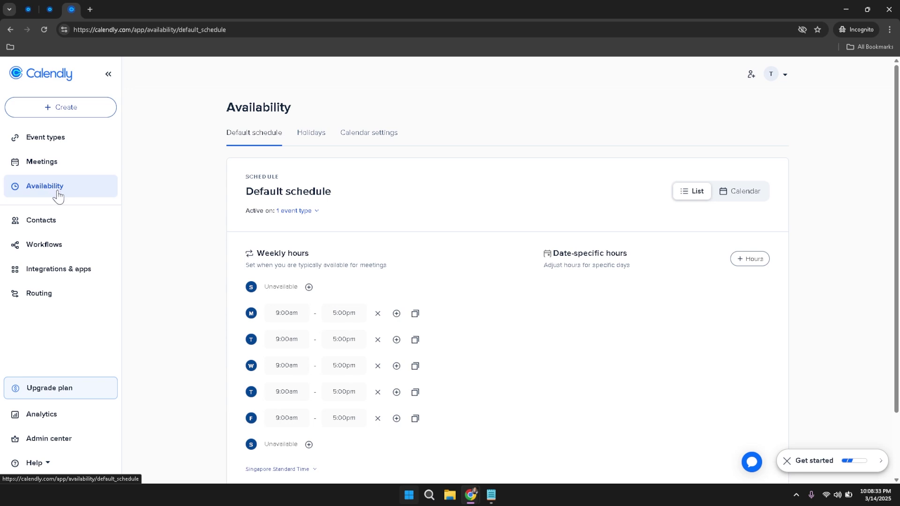
pyautogui.click(43, 229)
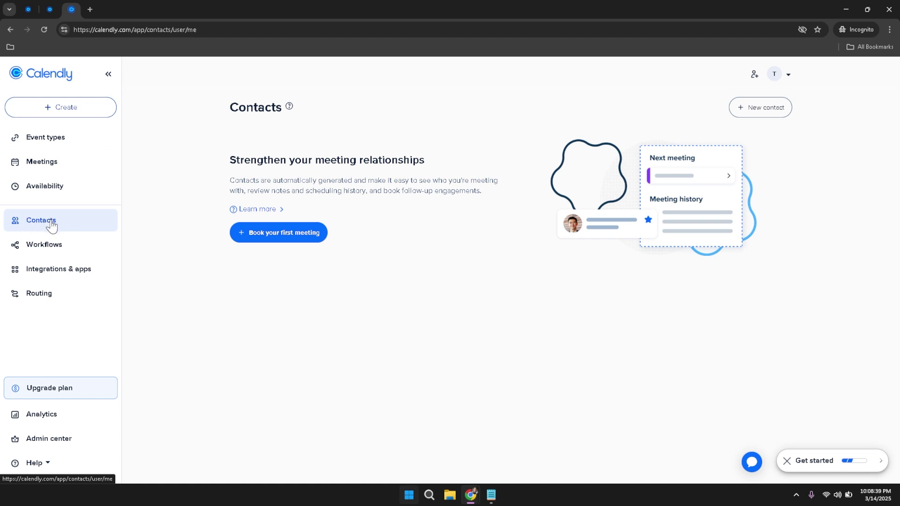
pyautogui.click(50, 250)
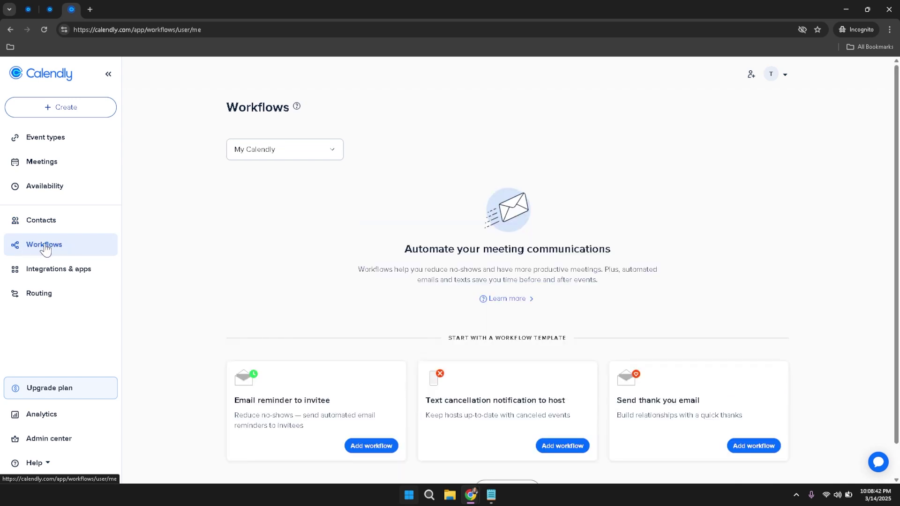
pyautogui.click(65, 269)
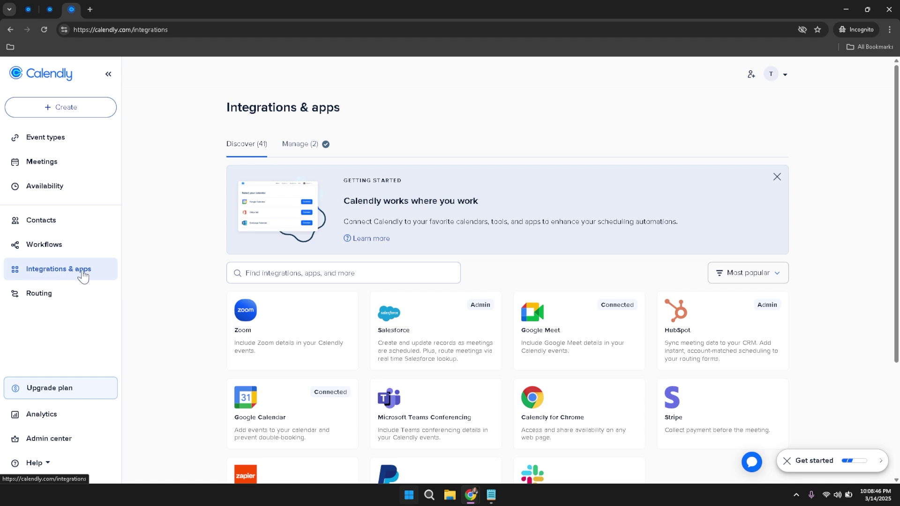
pyautogui.click(48, 294)
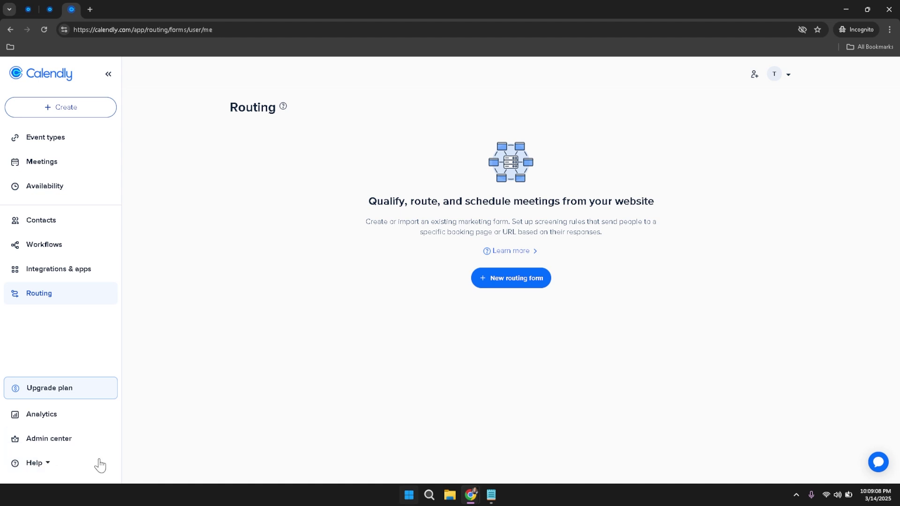
pyautogui.click(74, 466)
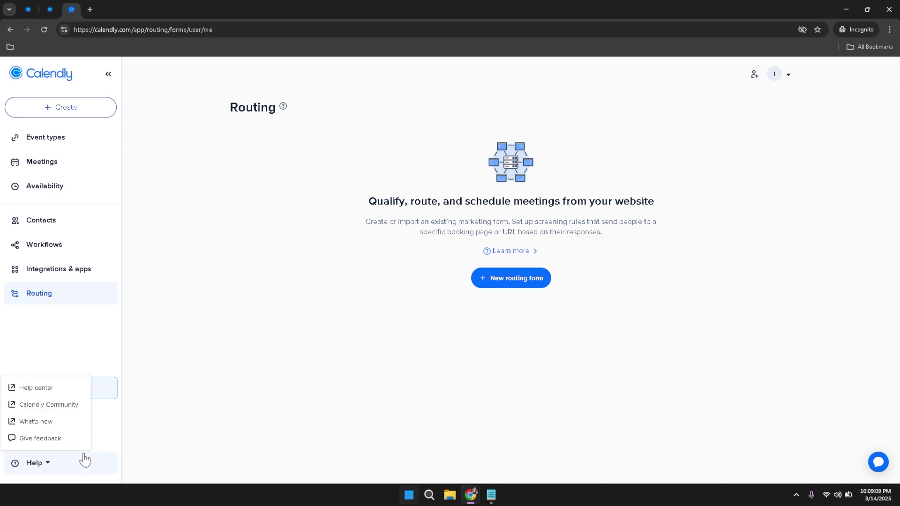
pyautogui.click(196, 334)
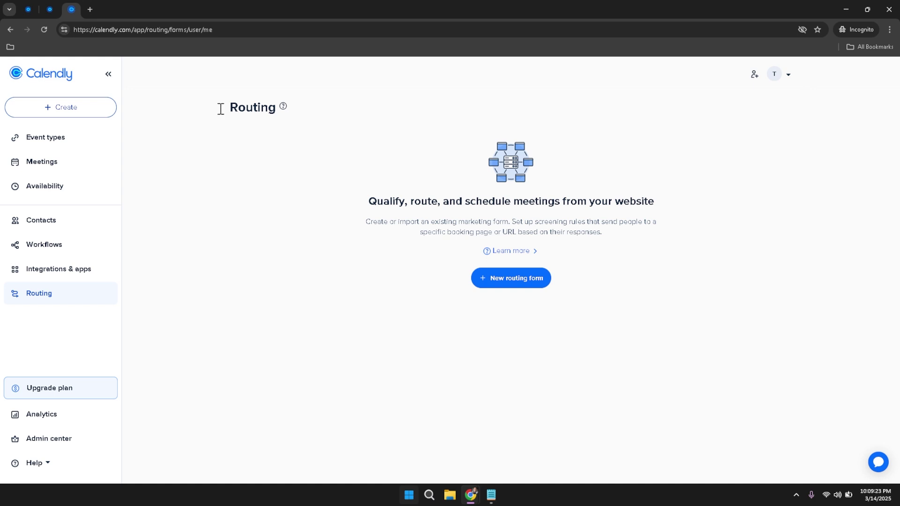
# Step: Return to Event types and view the kinds of new event type on offer without creating one
pyautogui.click(68, 138)
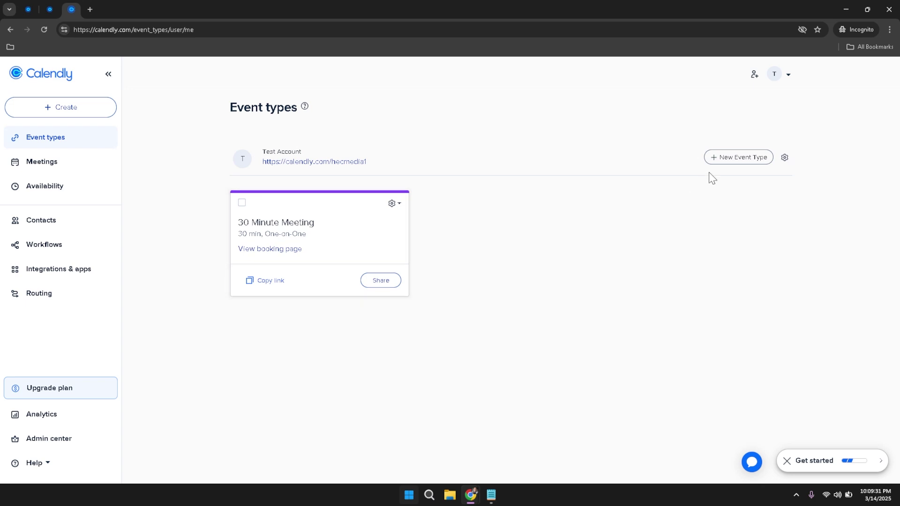
pyautogui.click(736, 163)
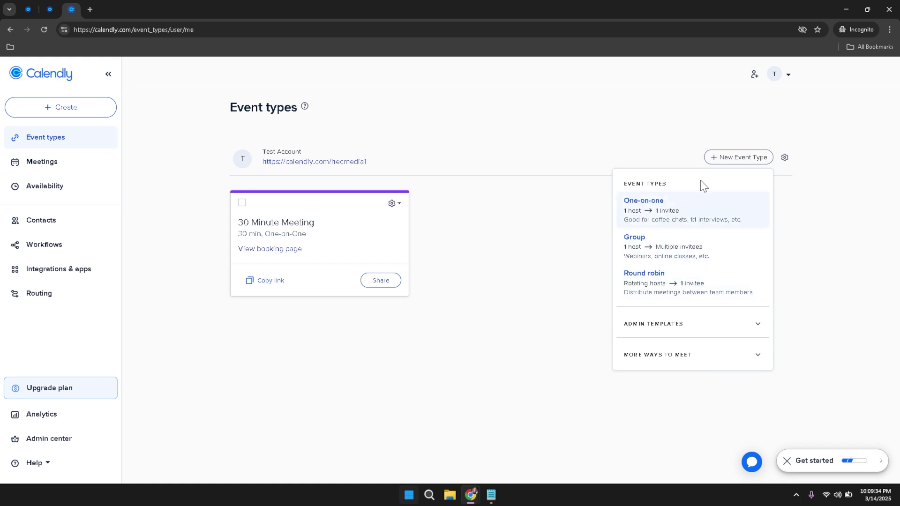
pyautogui.click(594, 136)
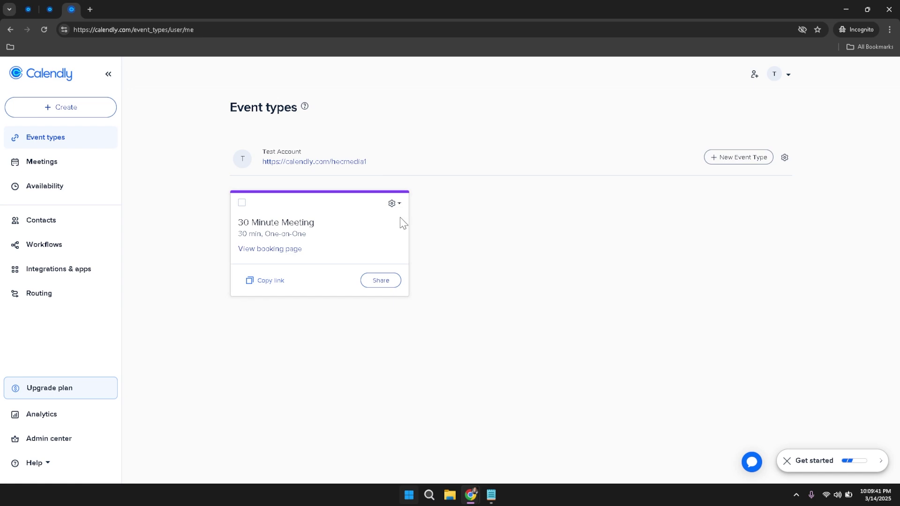
# Step: Open the Meetings page and examine its date range choices without applying one
pyautogui.click(59, 169)
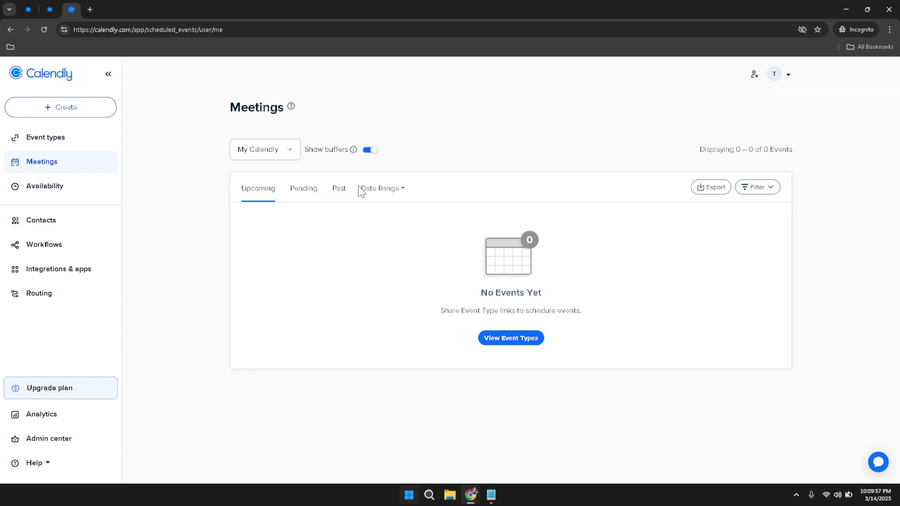
pyautogui.click(369, 191)
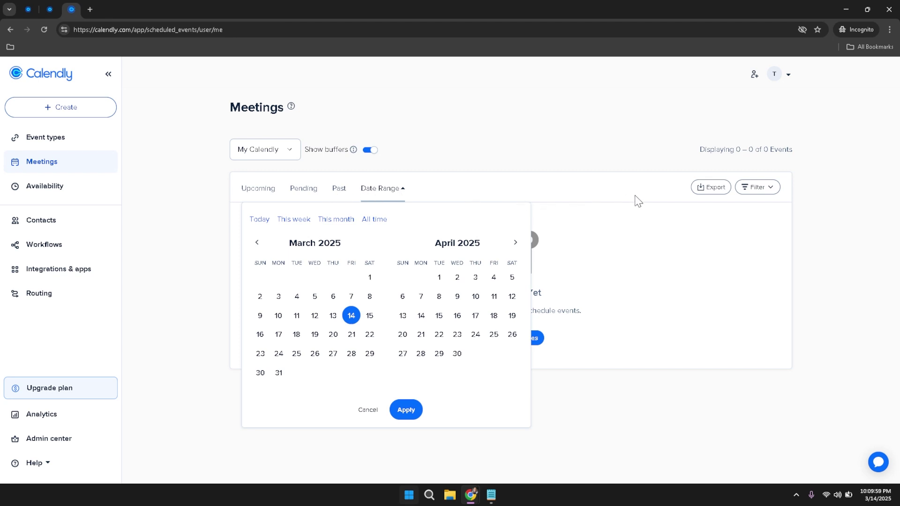
pyautogui.click(669, 199)
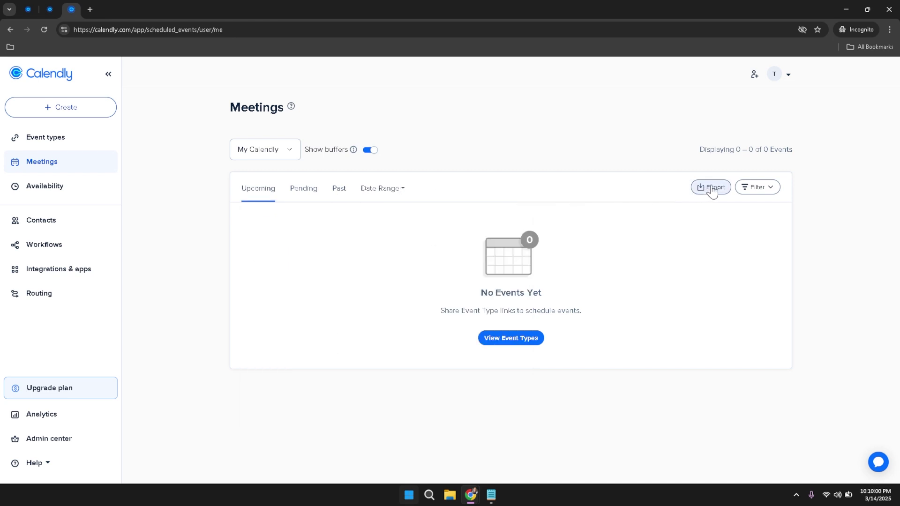
# Step: Show the meeting filters and start an export of the events, cancelling the file save
pyautogui.click(765, 193)
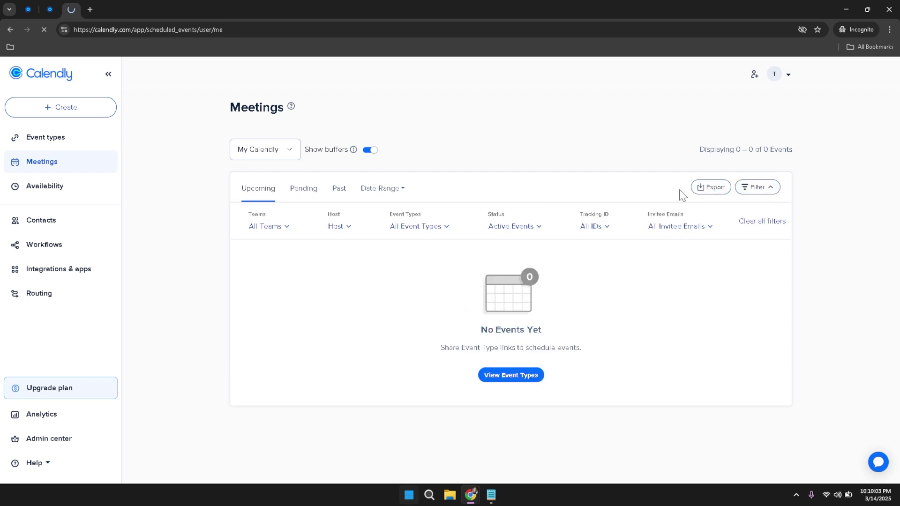
pyautogui.click(706, 185)
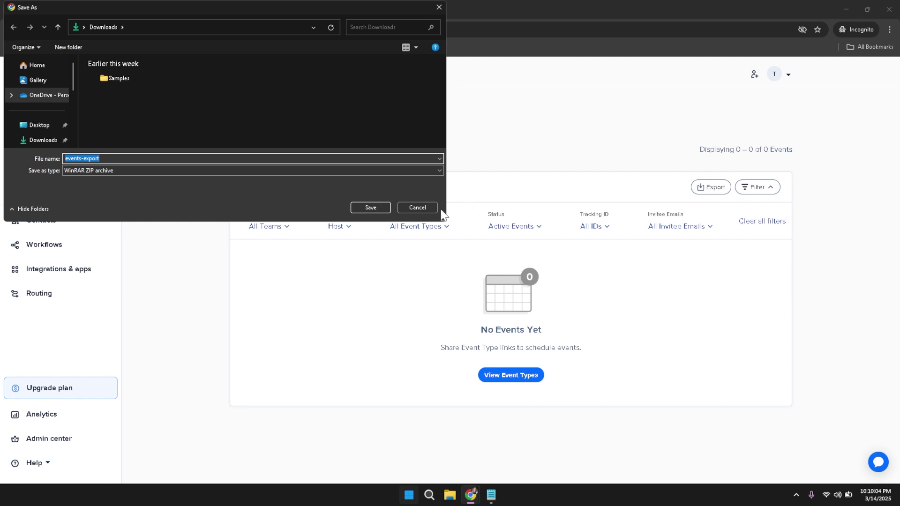
pyautogui.click(417, 207)
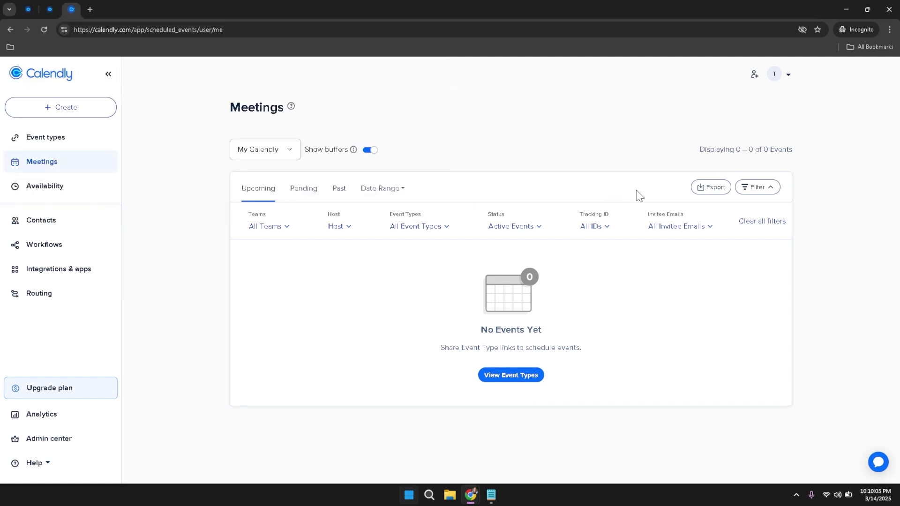
# Step: Hide the meeting filters, view the event types from the empty meetings list, and go back to Meetings
pyautogui.click(754, 188)
pyautogui.click(755, 190)
pyautogui.click(771, 192)
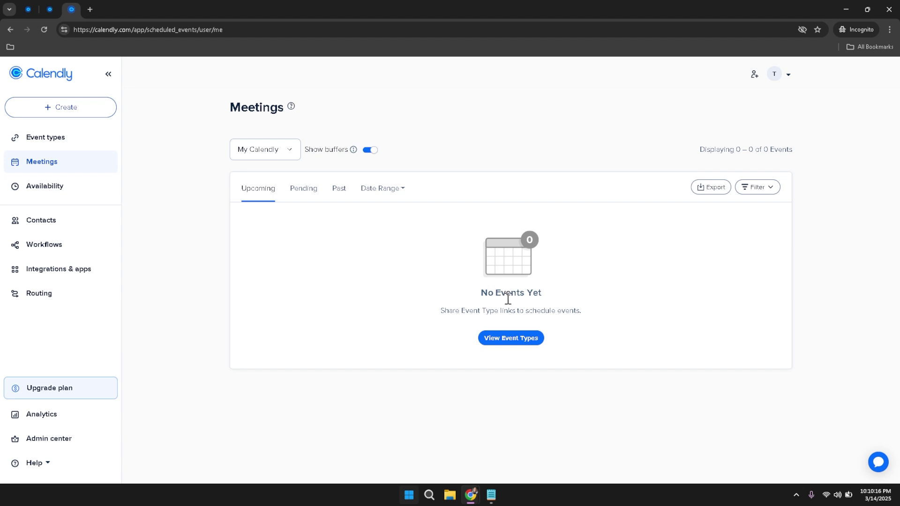
pyautogui.click(505, 337)
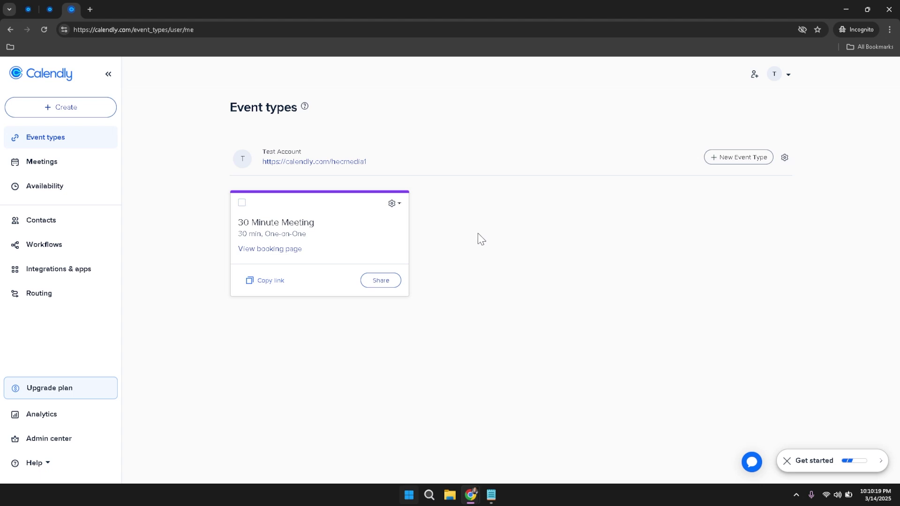
pyautogui.click(42, 167)
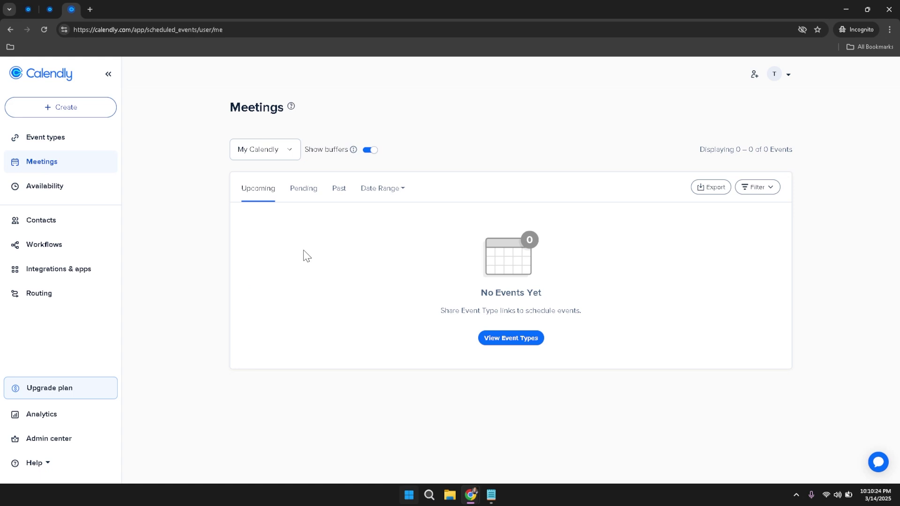
# Step: Open the Availability page and review the weekly hours and time zone of the default schedule
pyautogui.click(55, 191)
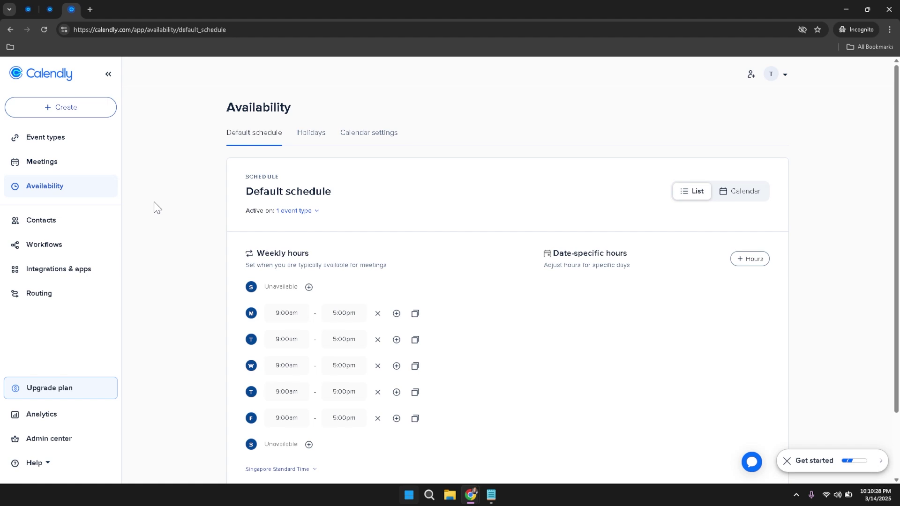
pyautogui.scroll(-2, 164, 201)
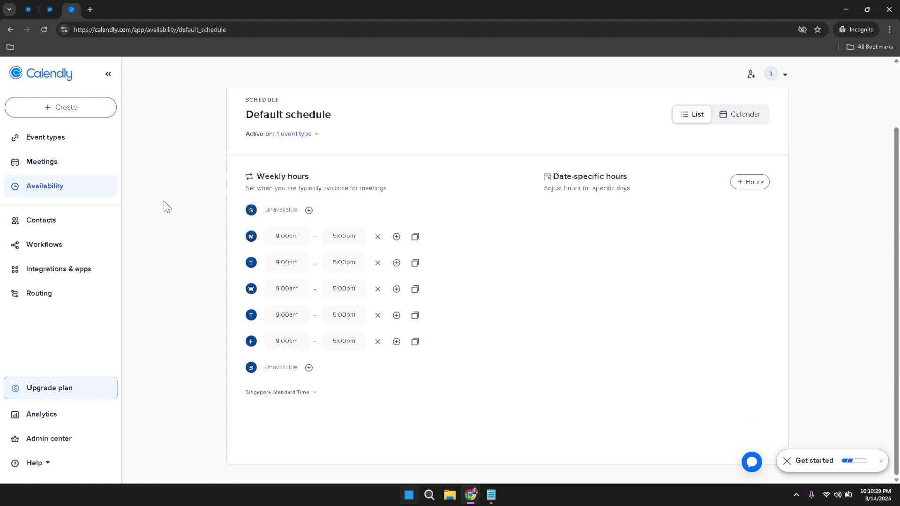
pyautogui.scroll(2, 164, 202)
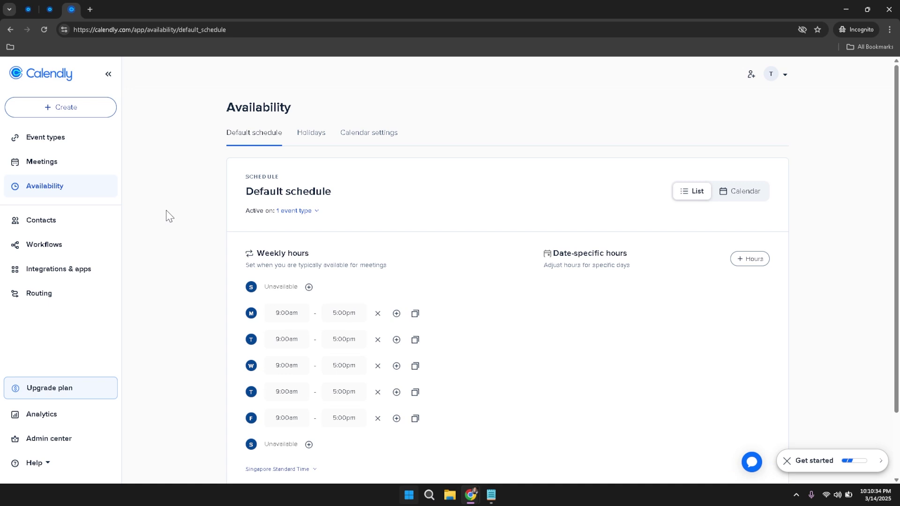
pyautogui.rightClick(166, 210)
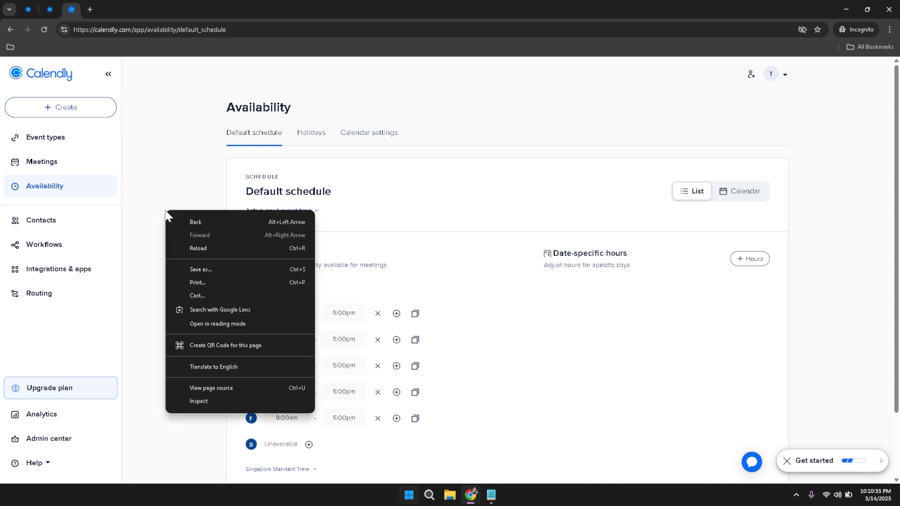
pyautogui.click(165, 178)
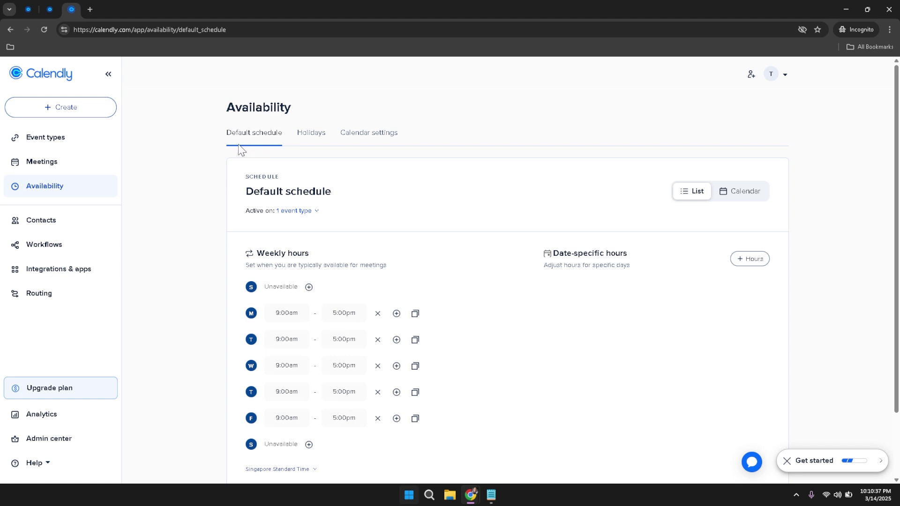
# Step: Review the Holidays and Calendar settings sections of Availability and return to the default schedule
pyautogui.click(319, 133)
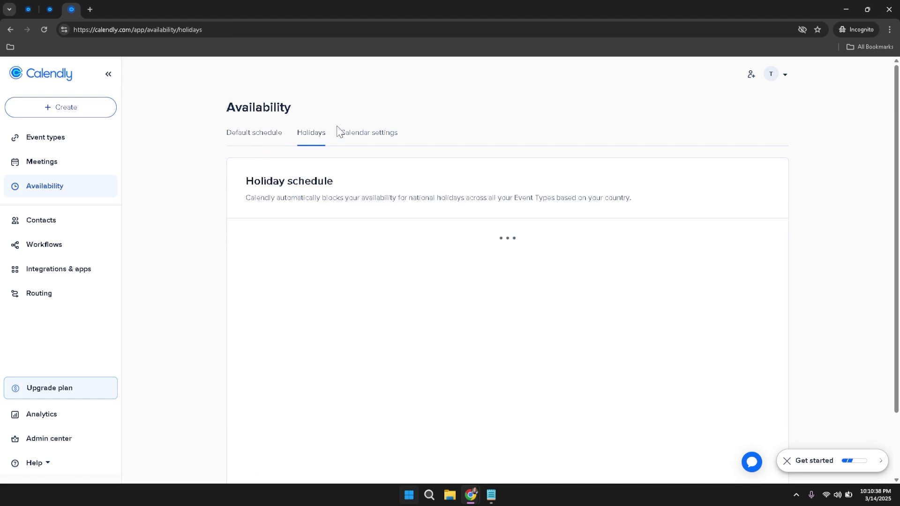
pyautogui.click(359, 135)
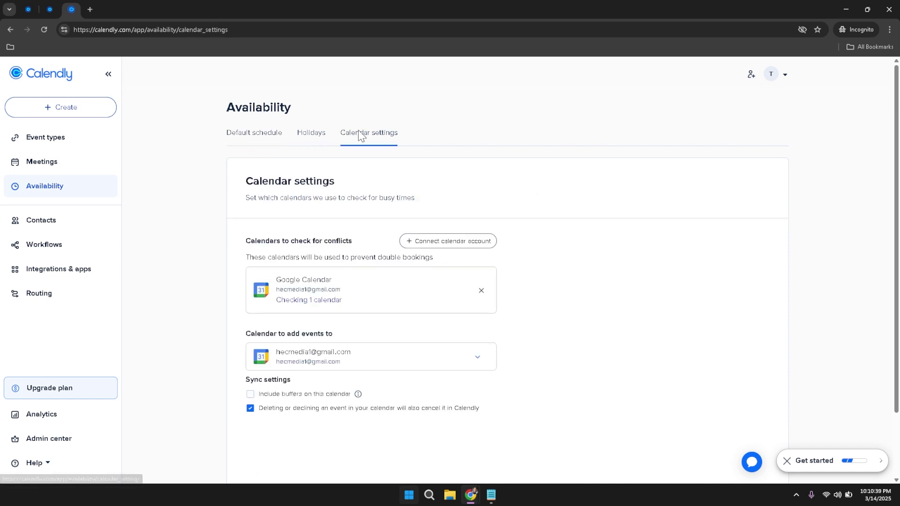
pyautogui.click(253, 140)
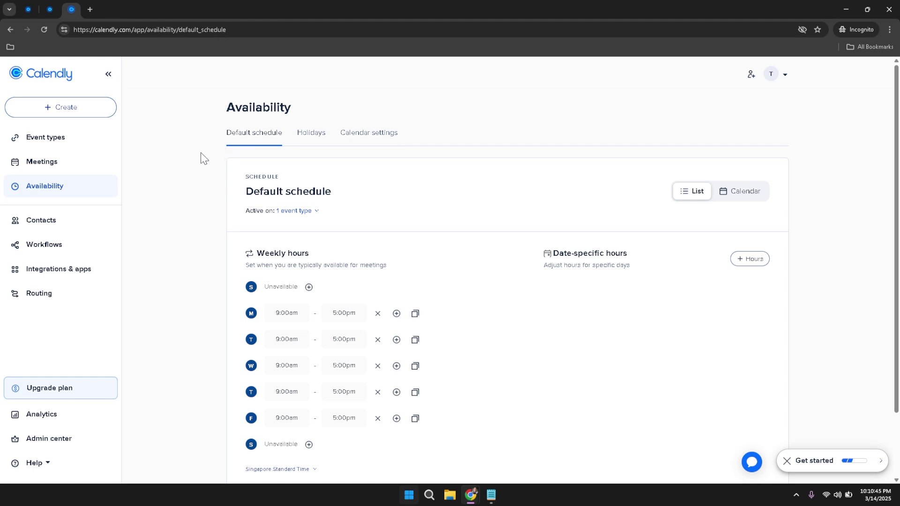
pyautogui.click(309, 134)
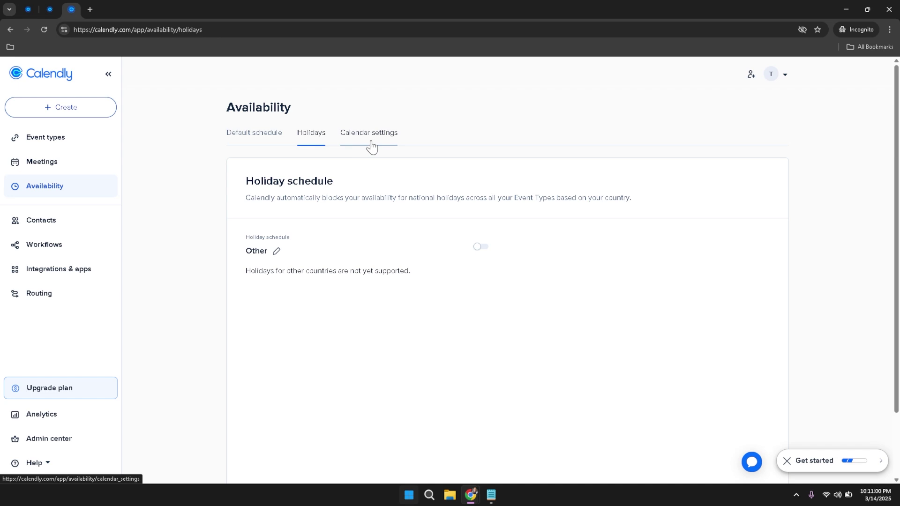
pyautogui.click(258, 147)
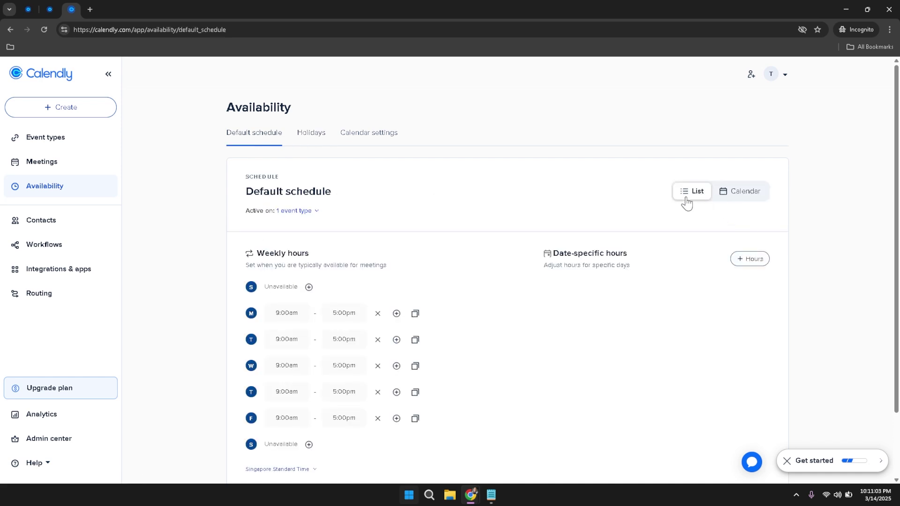
# Step: View the default schedule's hours as a calendar and return to the list view
pyautogui.click(744, 203)
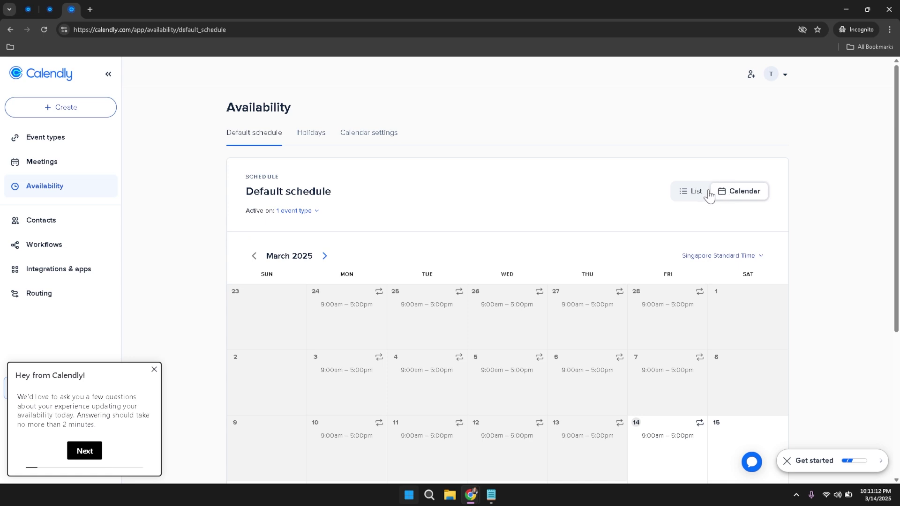
pyautogui.click(688, 192)
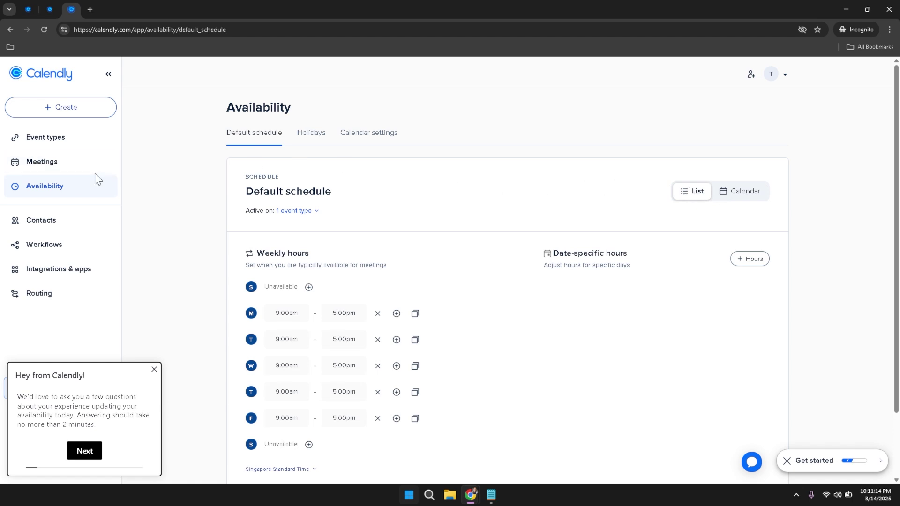
# Step: Examine the start and end time choices for the weekday hours without changing them, and dismiss the survey pop-up
pyautogui.scroll(-2, 289, 252)
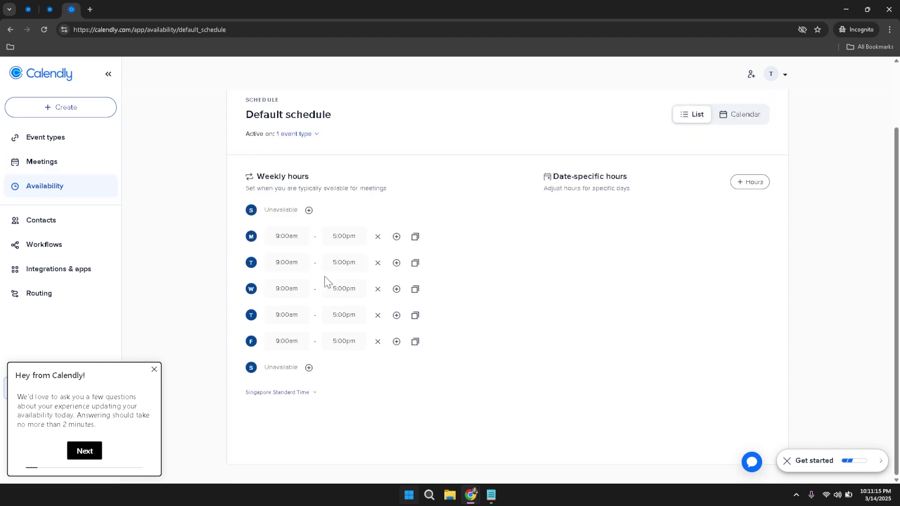
pyautogui.click(296, 236)
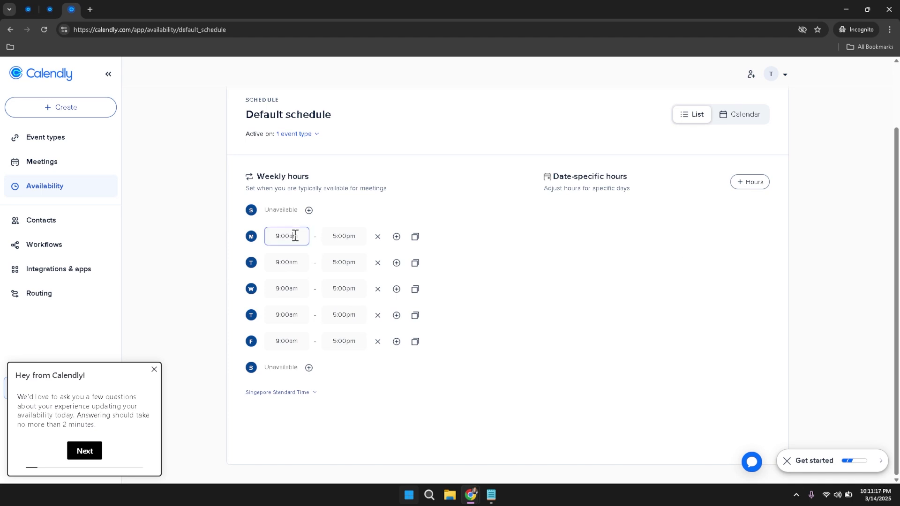
pyautogui.click(338, 235)
pyautogui.click(293, 261)
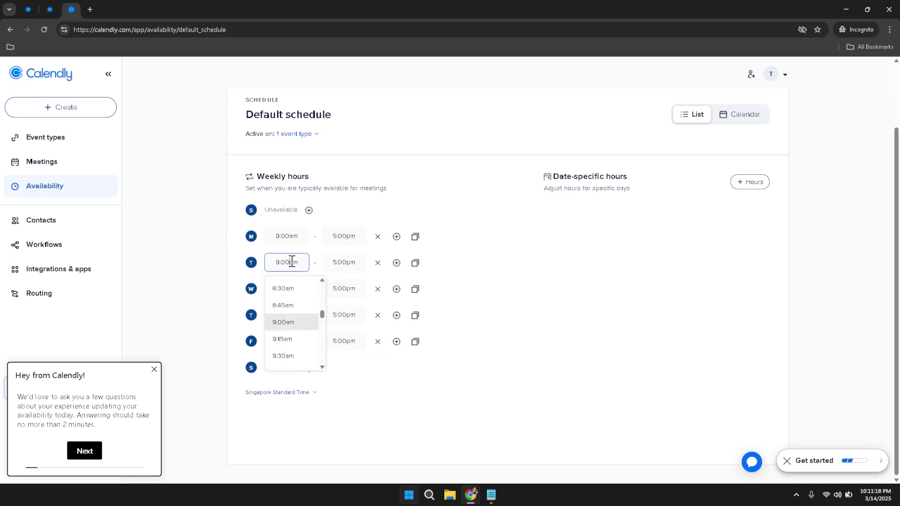
pyautogui.click(344, 263)
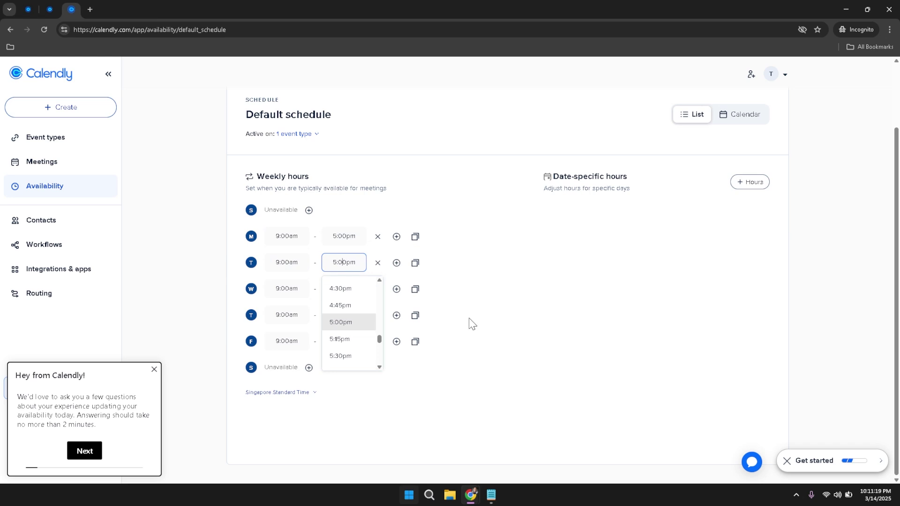
pyautogui.click(533, 331)
pyautogui.click(289, 314)
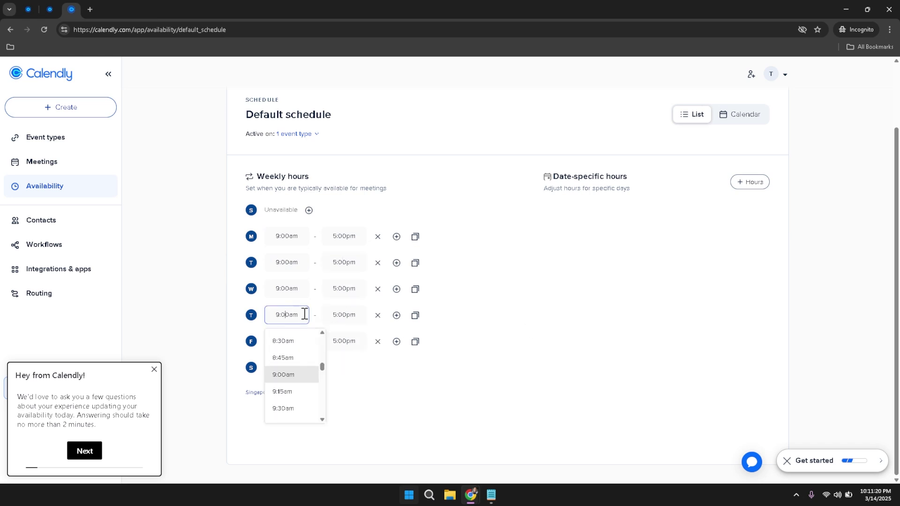
pyautogui.click(345, 316)
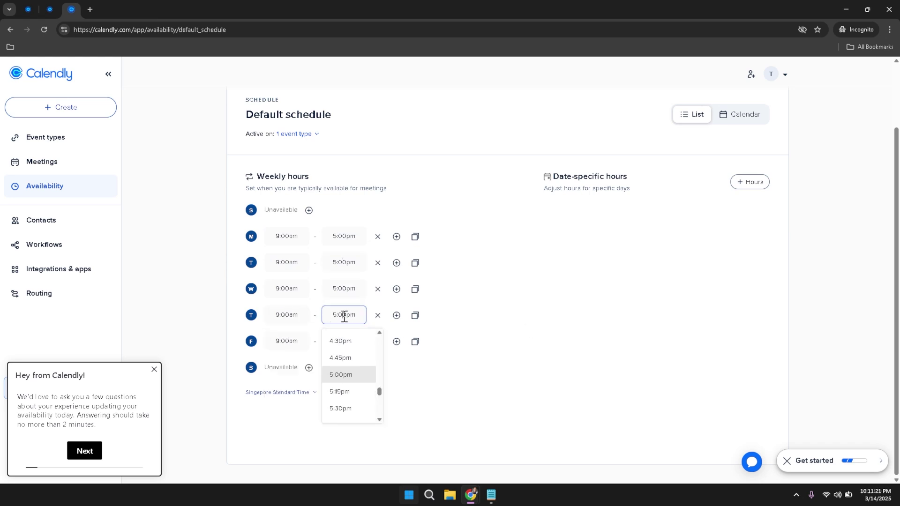
pyautogui.click(154, 370)
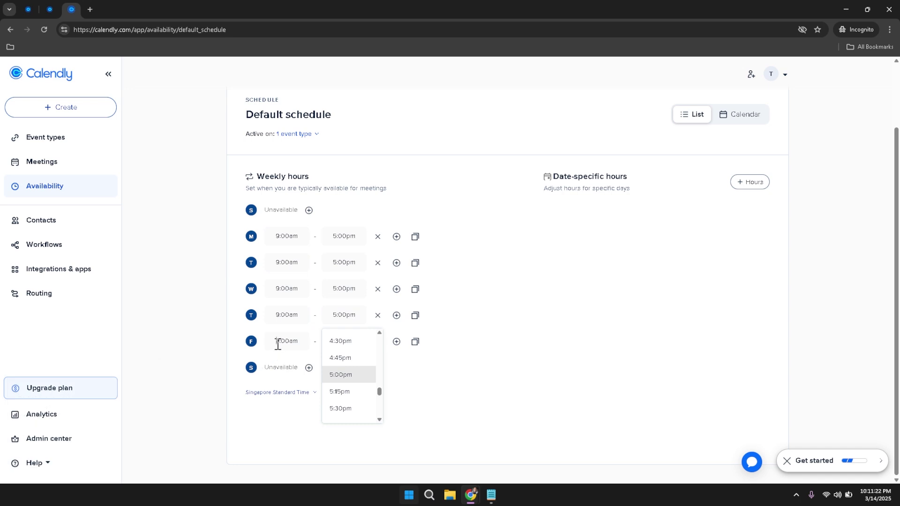
pyautogui.click(300, 345)
pyautogui.click(346, 341)
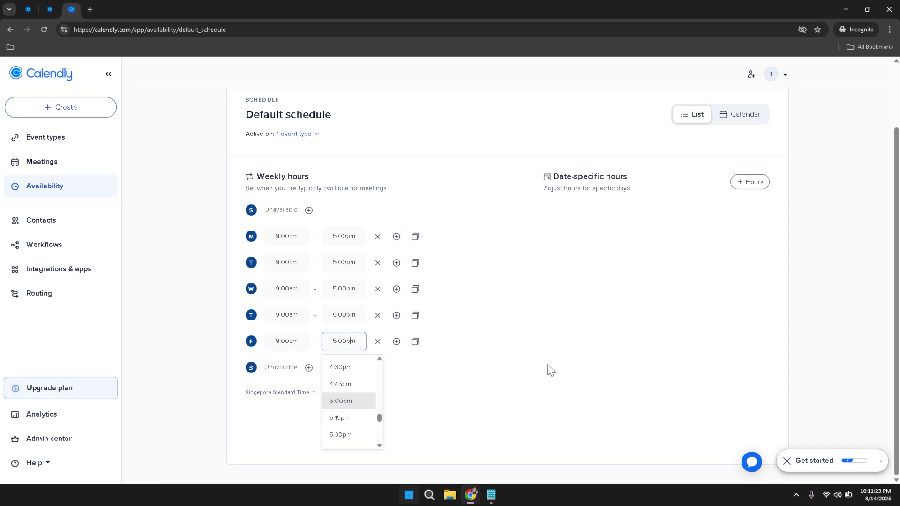
pyautogui.click(665, 390)
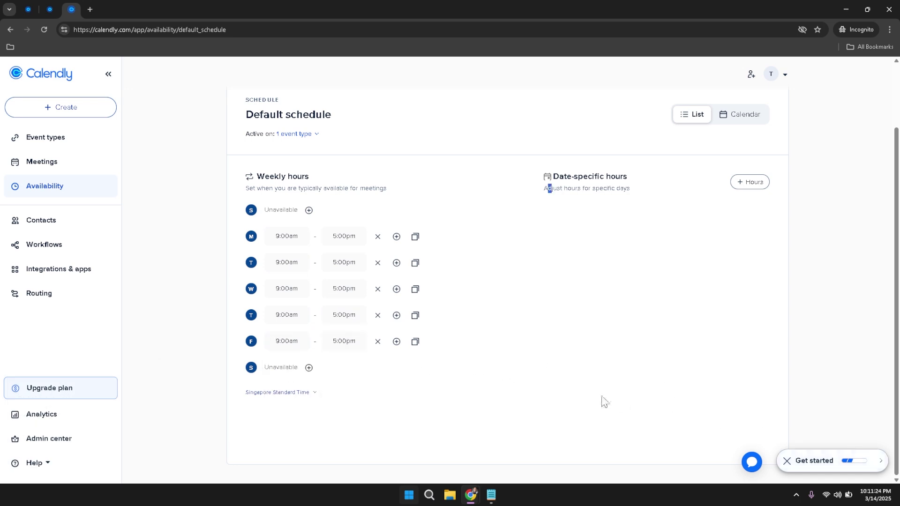
pyautogui.scroll(5, 363, 364)
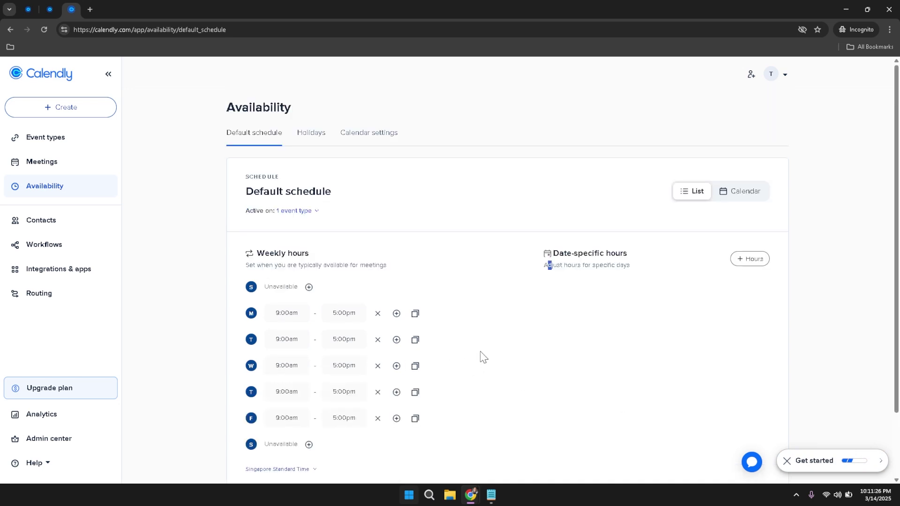
# Step: Open Contacts, review the name, email, time zone and phone number fields of the new contact form, and close it without saving
pyautogui.click(59, 233)
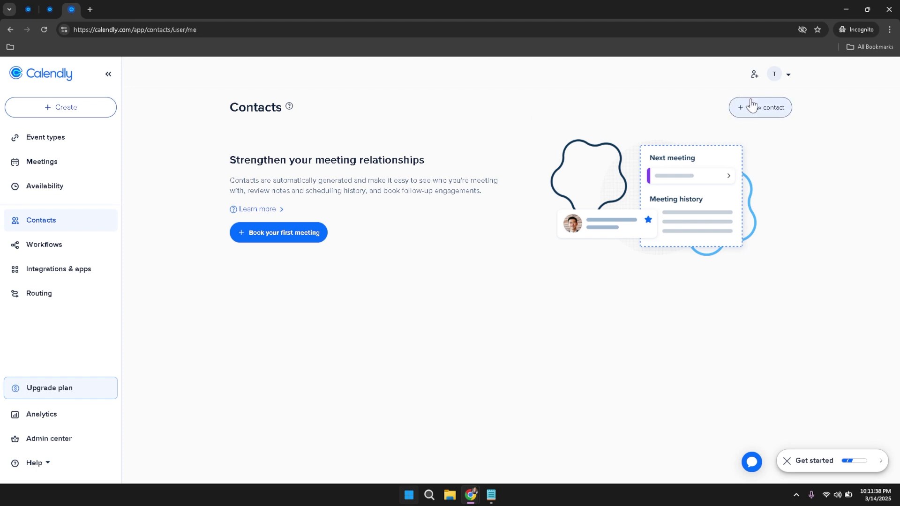
pyautogui.click(774, 112)
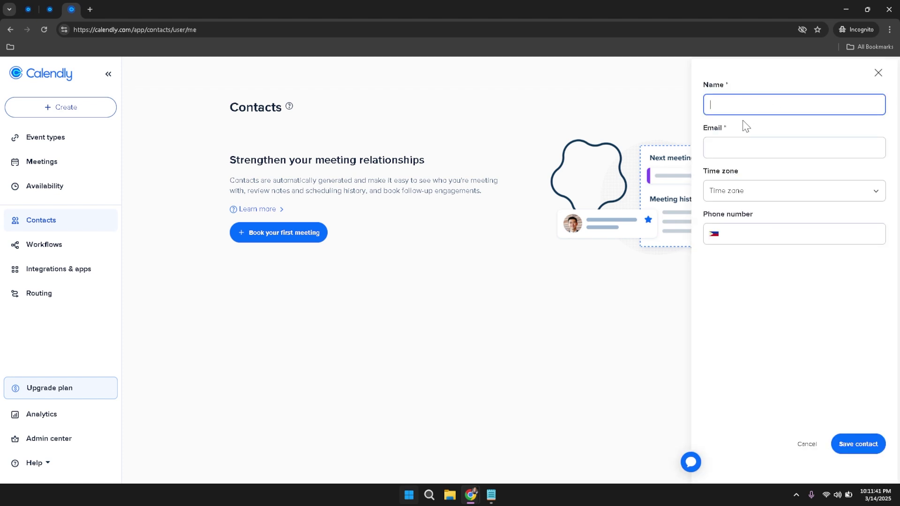
pyautogui.click(740, 147)
pyautogui.click(747, 189)
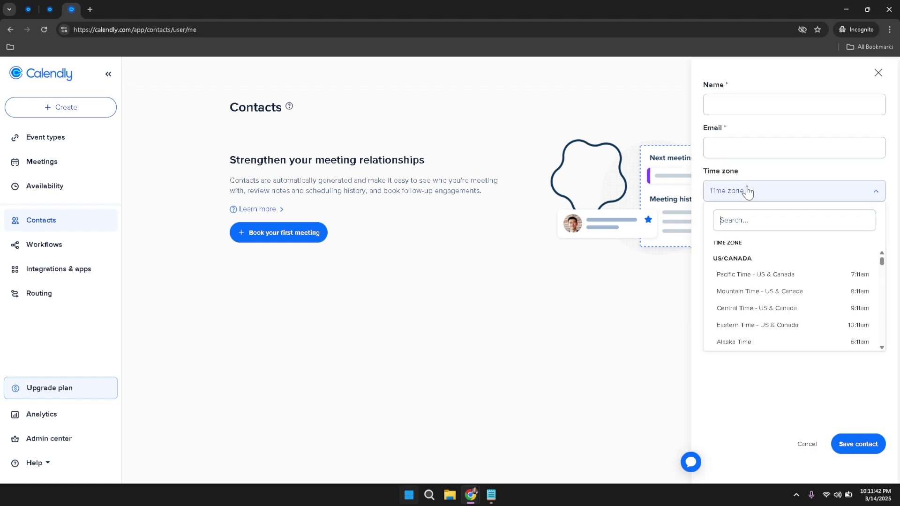
pyautogui.click(746, 198)
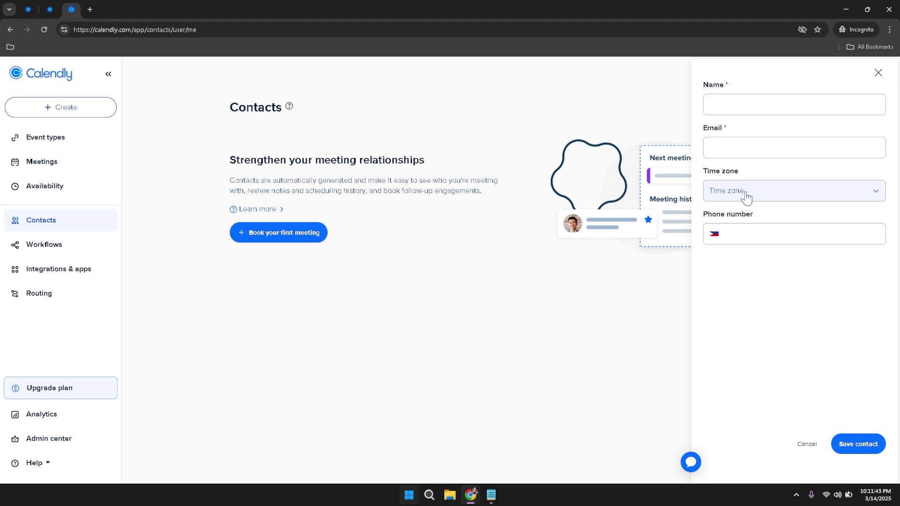
pyautogui.click(752, 238)
pyautogui.click(759, 280)
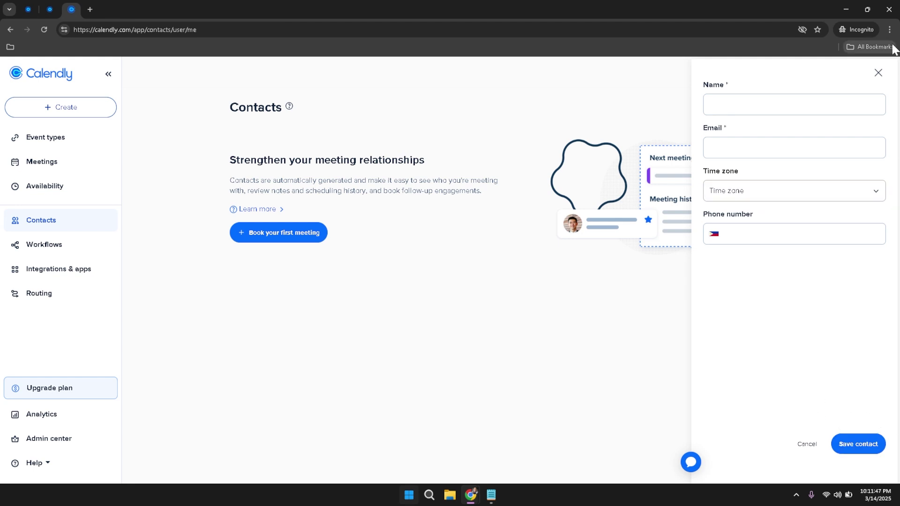
pyautogui.click(884, 75)
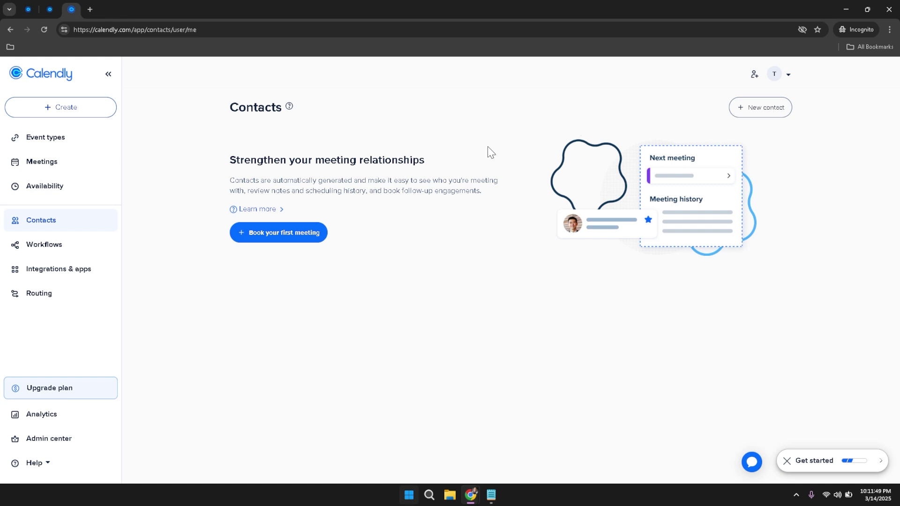
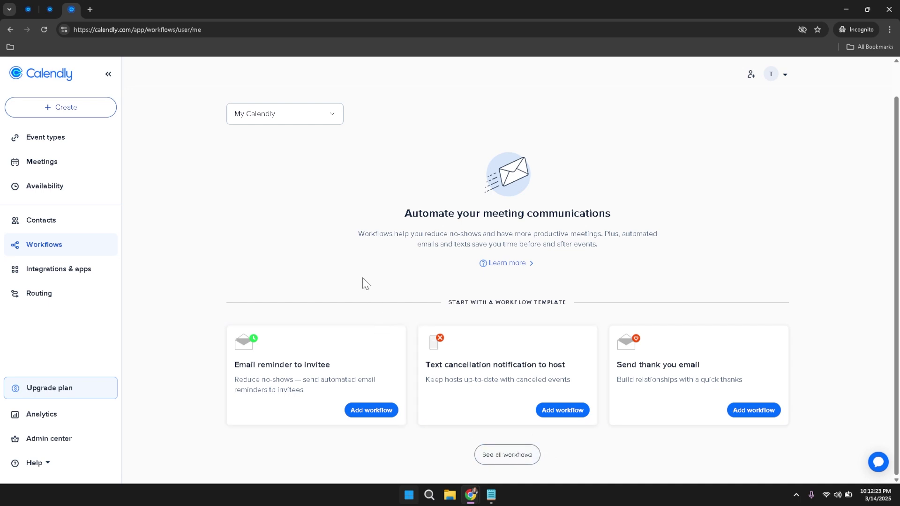
# Step: Open Integrations & apps, show all integrations, and browse the full list
pyautogui.click(21, 271)
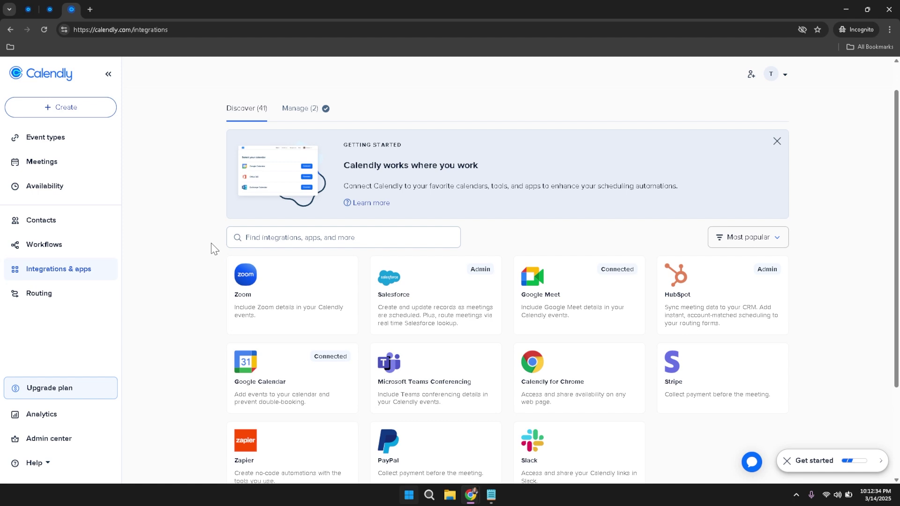
pyautogui.click(312, 238)
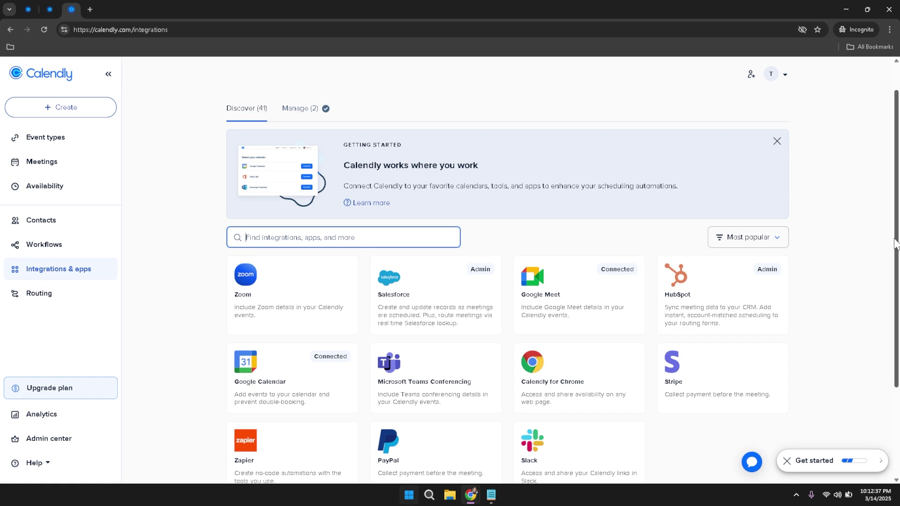
pyautogui.moveTo(895, 245); pyautogui.dragTo(895, 250)
pyautogui.scroll(-3, 895, 253)
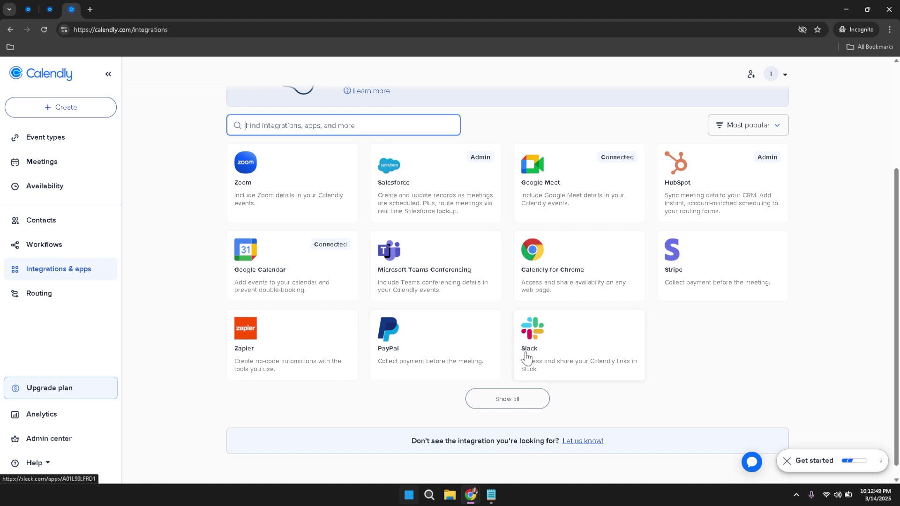
pyautogui.click(518, 404)
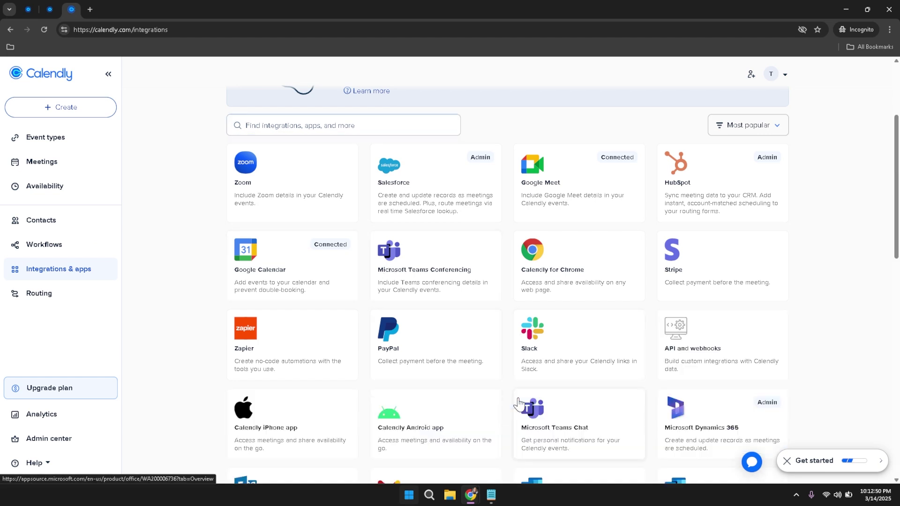
pyautogui.scroll(-2, 518, 402)
pyautogui.scroll(-2, 518, 403)
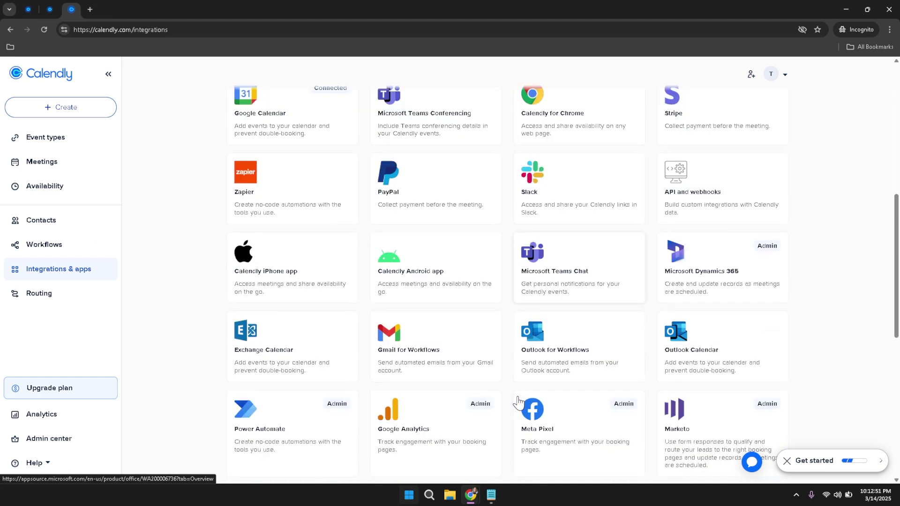
pyautogui.scroll(-4, 518, 402)
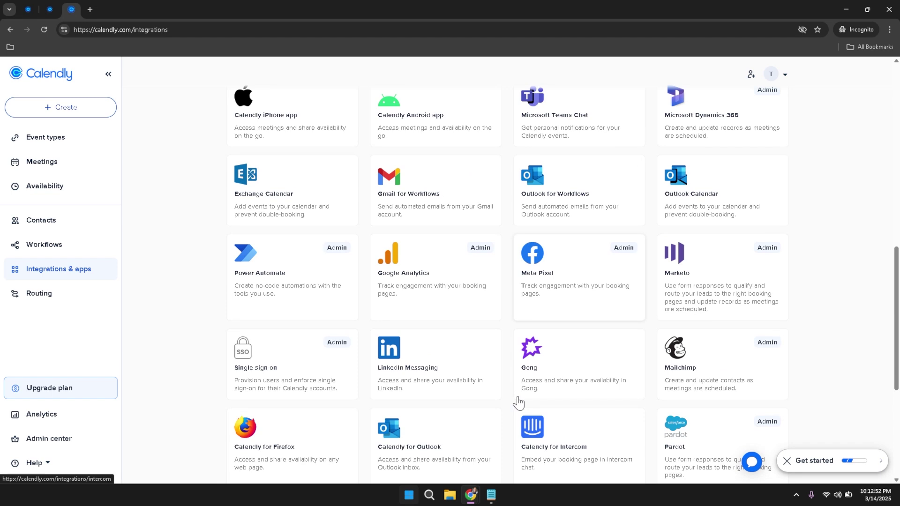
pyautogui.scroll(-6, 518, 403)
pyautogui.scroll(-3, 518, 402)
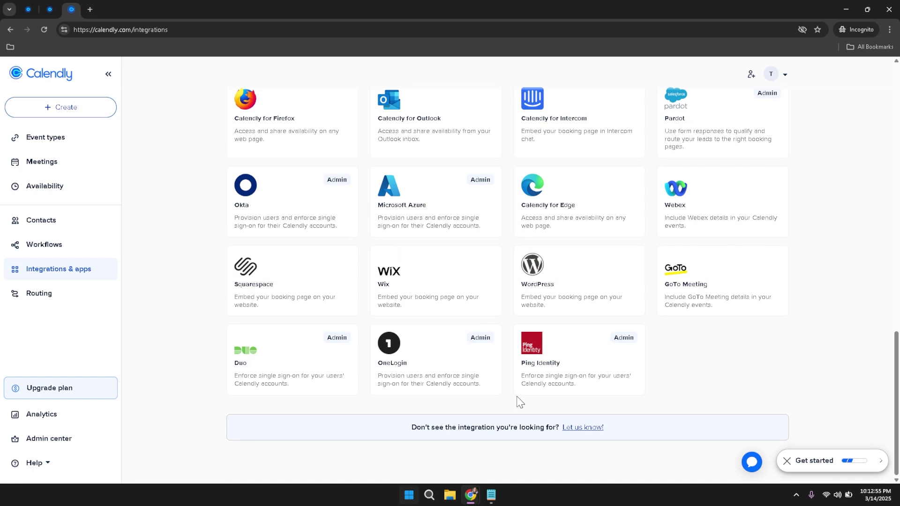
pyautogui.scroll(3, 518, 403)
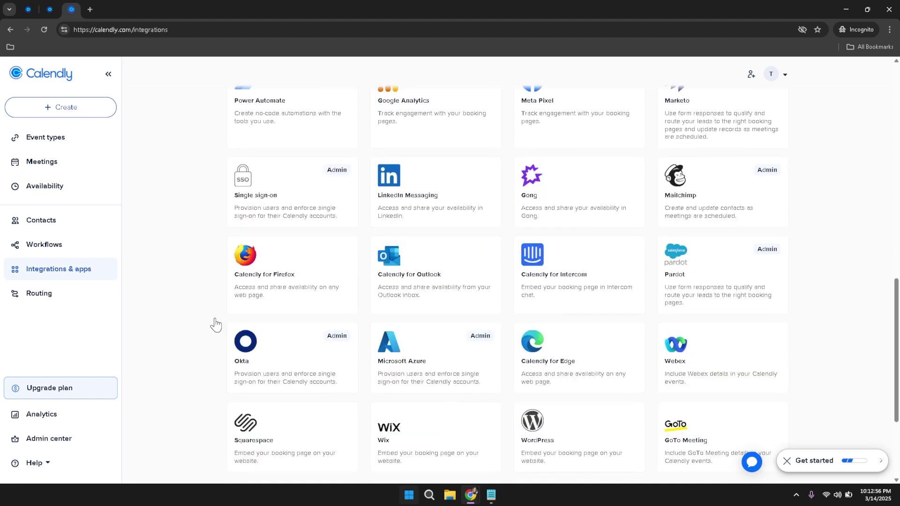
# Step: Open the Routing page and review the event types available for creation, including More ways to meet
pyautogui.click(77, 305)
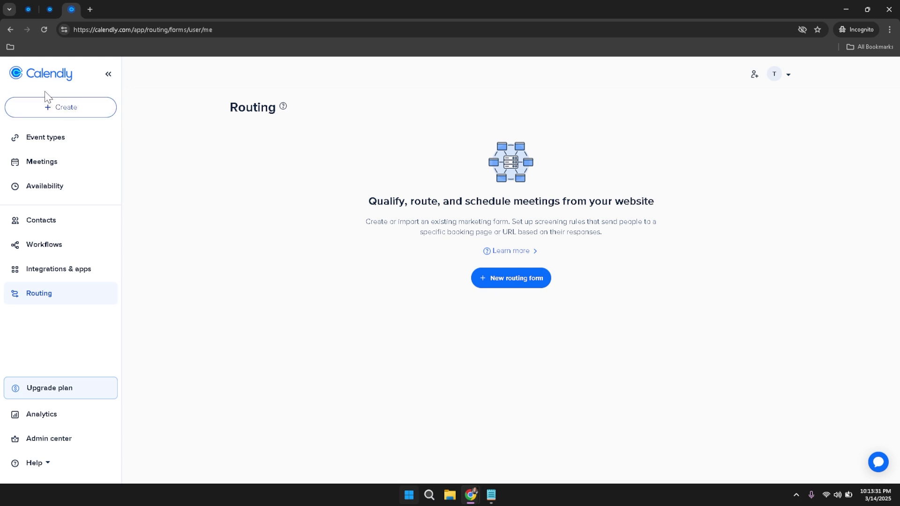
pyautogui.click(54, 112)
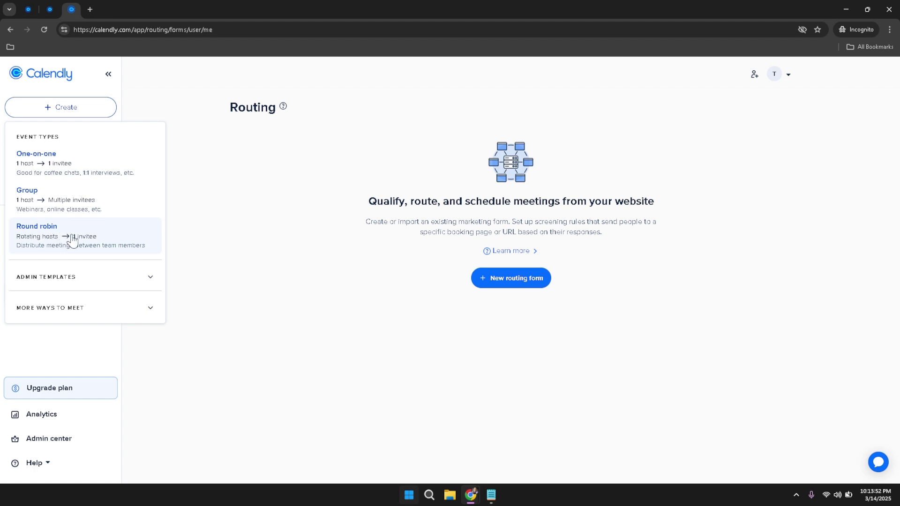
pyautogui.click(150, 313)
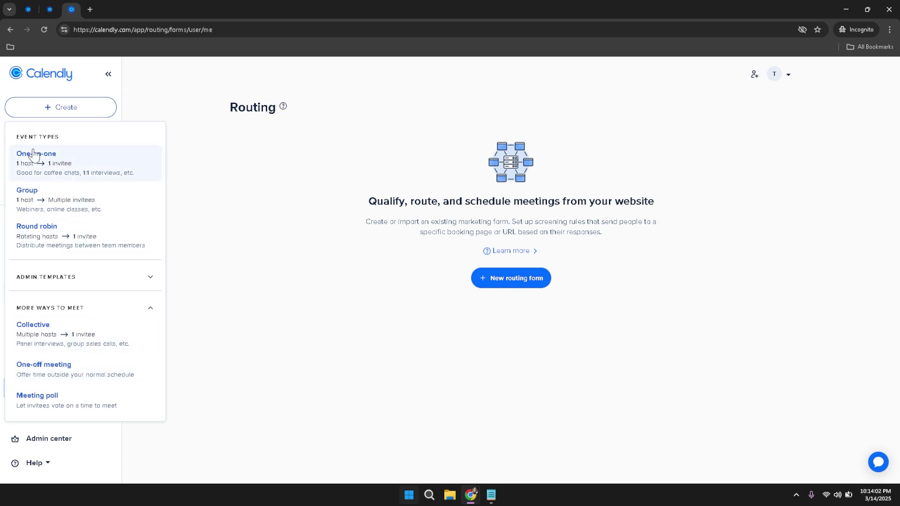
# Step: Start a new one-on-one event type and name it "Sample Meeting # 1"
pyautogui.click(67, 156)
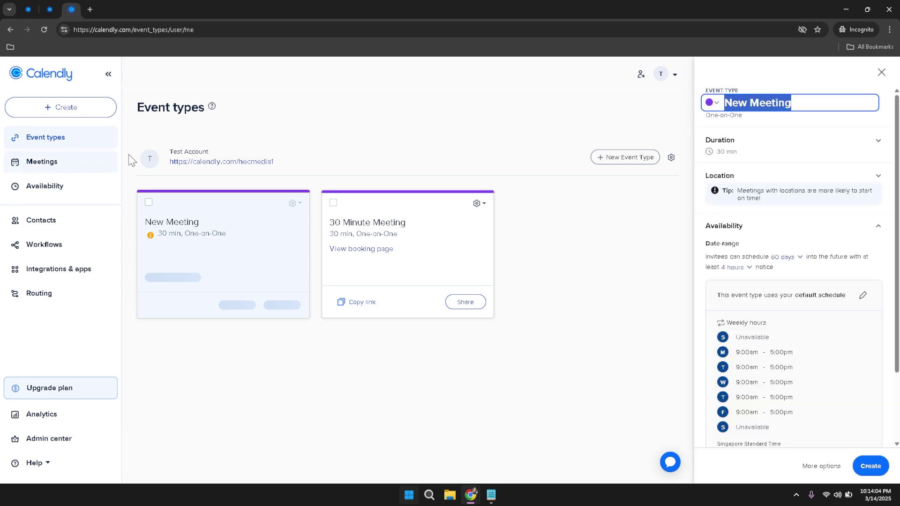
pyautogui.click(290, 121)
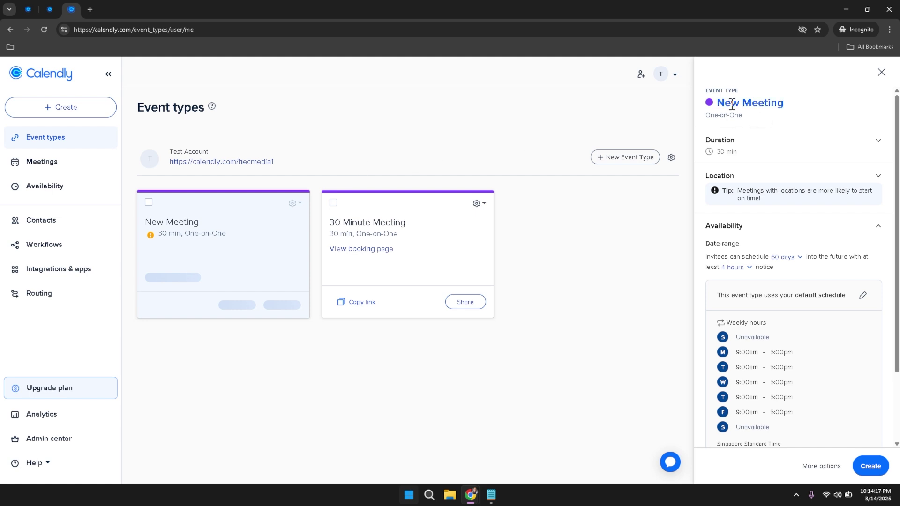
pyautogui.tripleClick(756, 104)
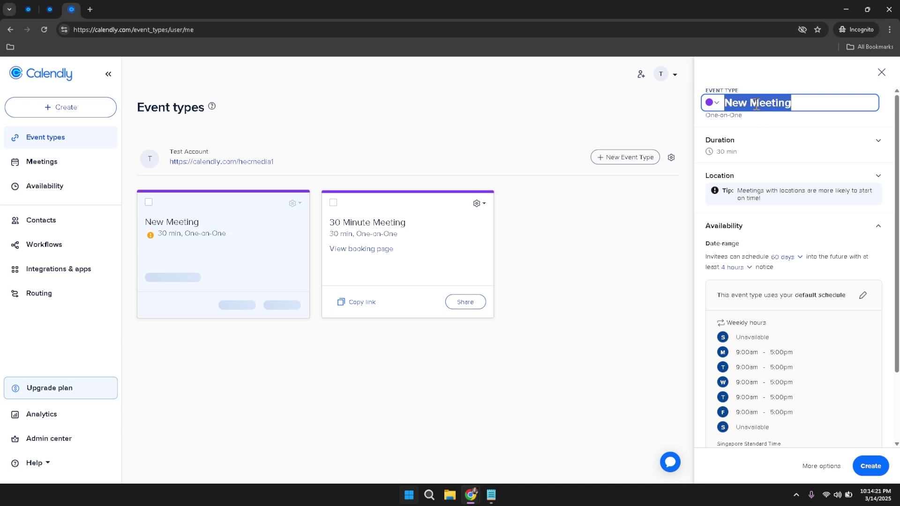
pyautogui.write('Sample Me')
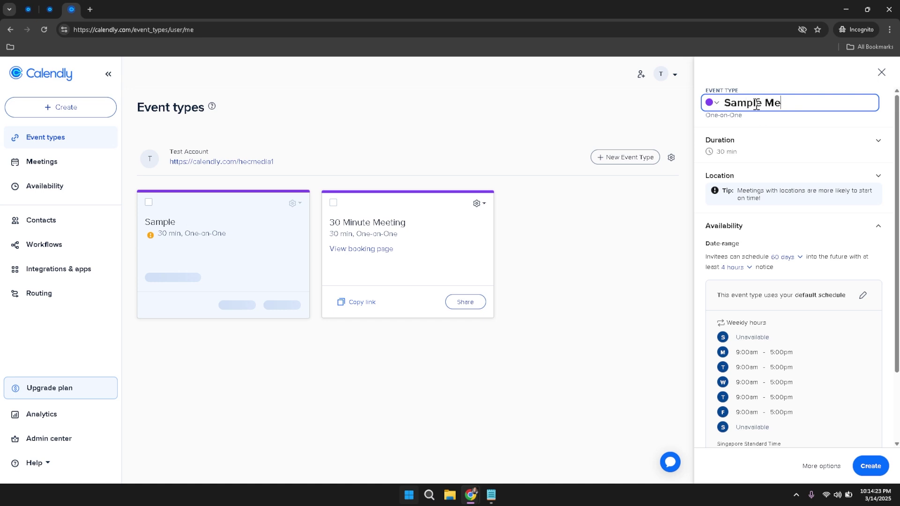
pyautogui.write('eting # 1')
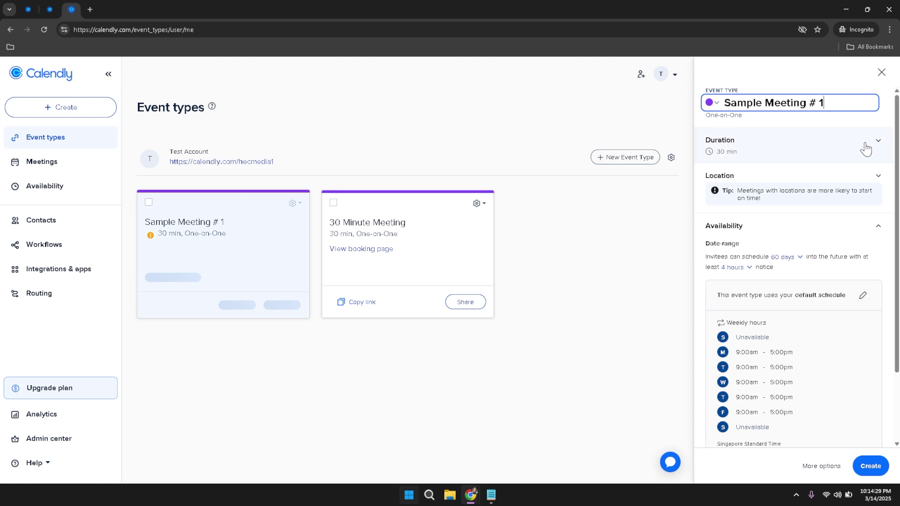
# Step: Set the new event type's duration to 15 min and choose Zoom as its meeting location
pyautogui.click(818, 145)
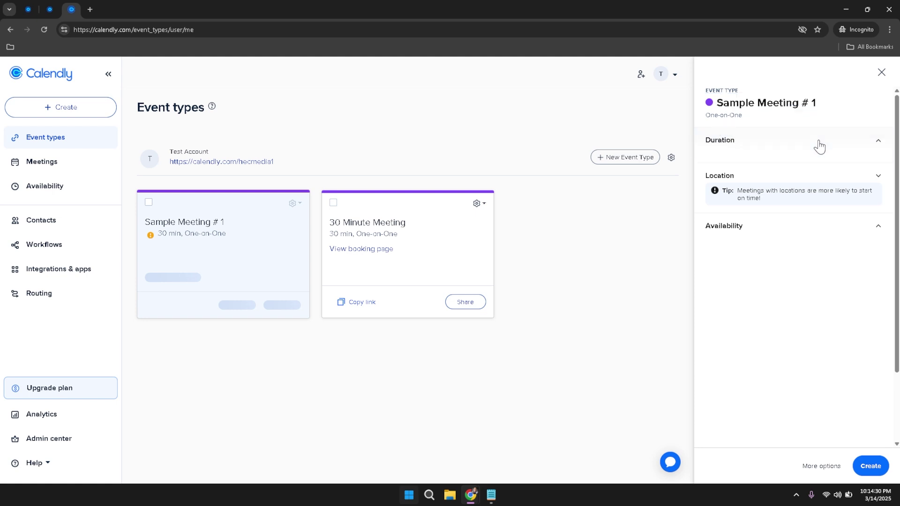
pyautogui.click(783, 168)
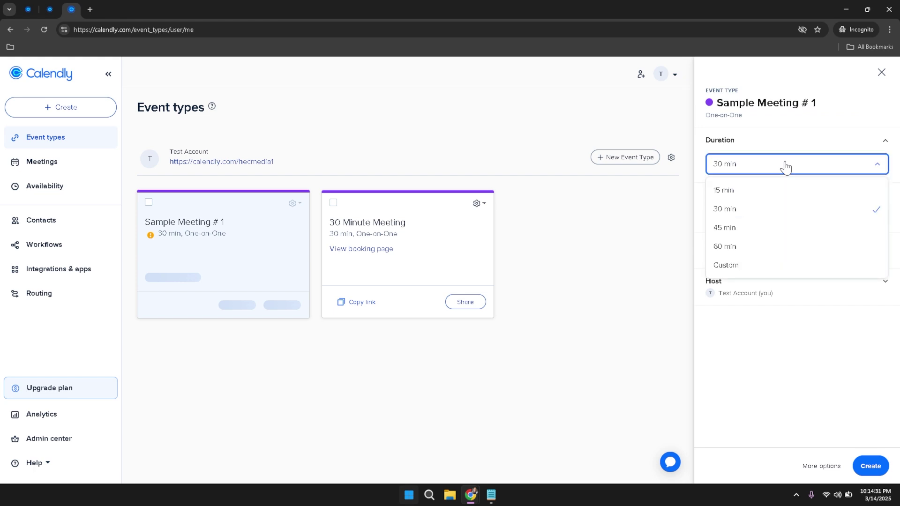
pyautogui.click(756, 199)
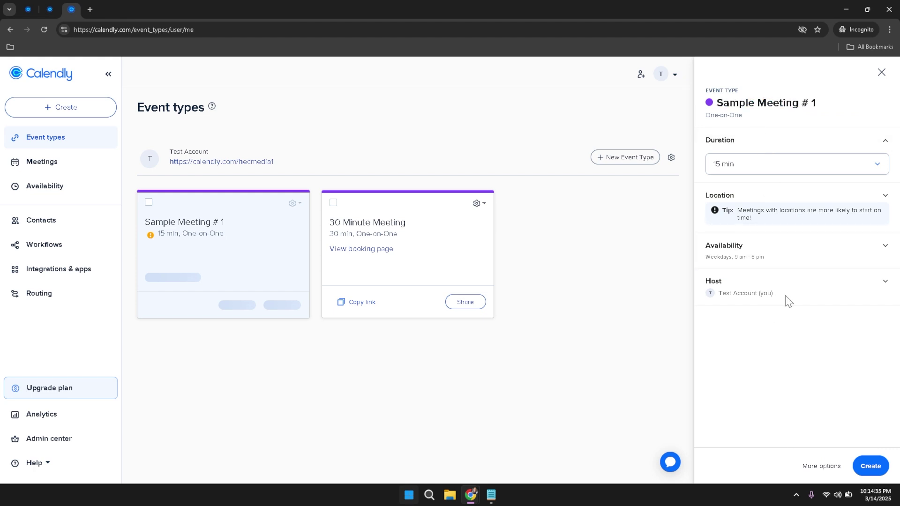
pyautogui.click(797, 194)
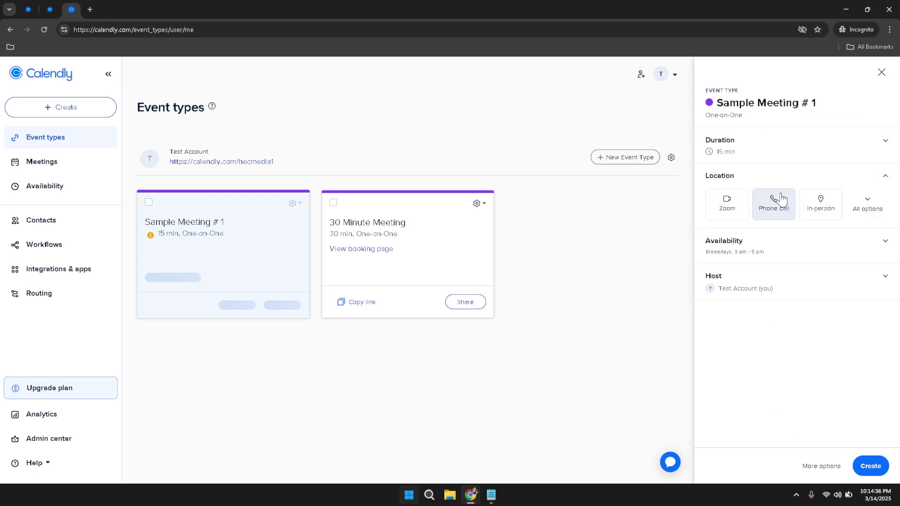
pyautogui.click(726, 207)
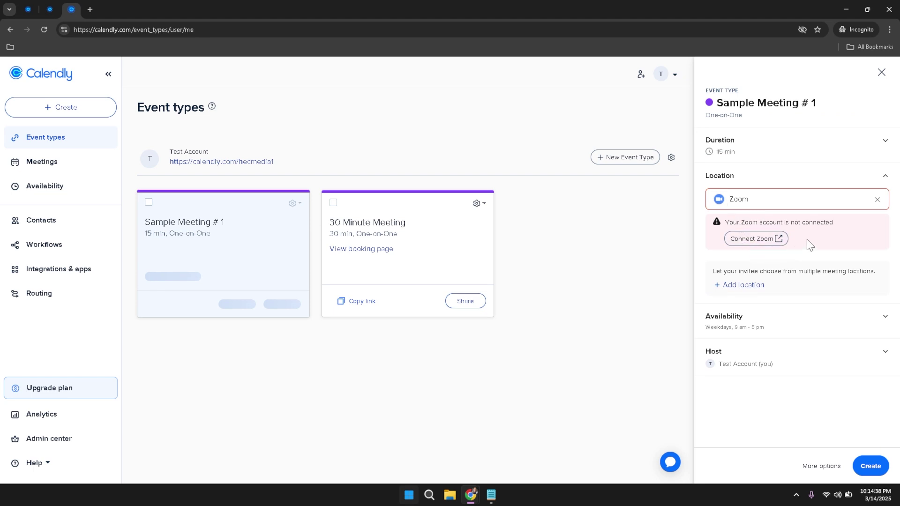
# Step: Review the event type's availability date range and weekly hours, and open the host selection
pyautogui.click(804, 315)
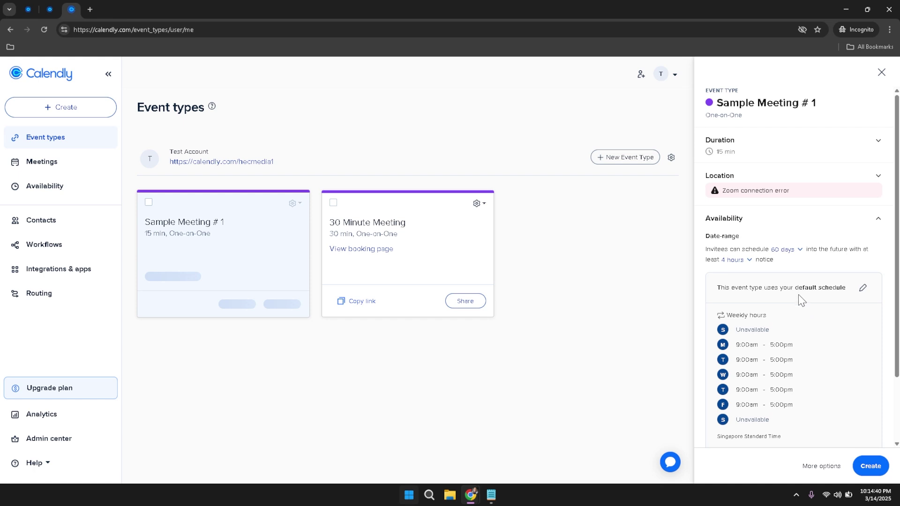
pyautogui.scroll(-2, 798, 300)
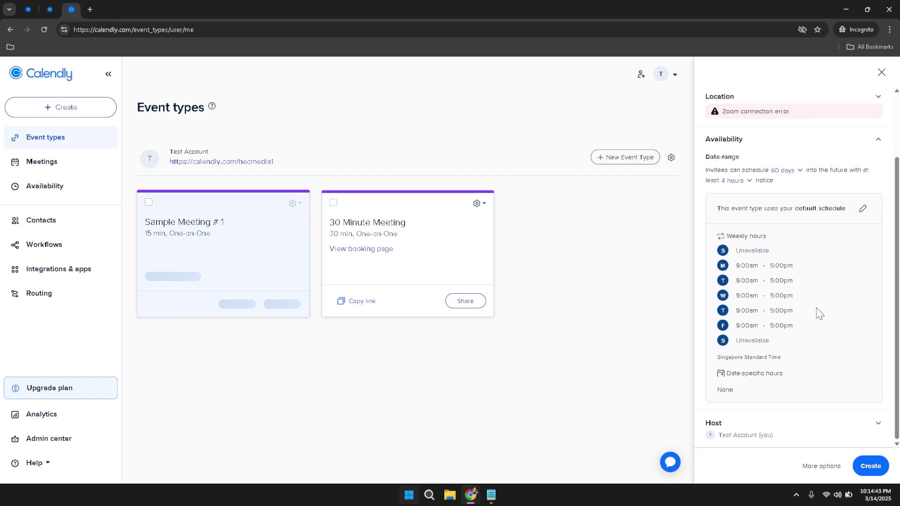
pyautogui.scroll(2, 816, 308)
pyautogui.scroll(-2, 826, 342)
pyautogui.click(776, 437)
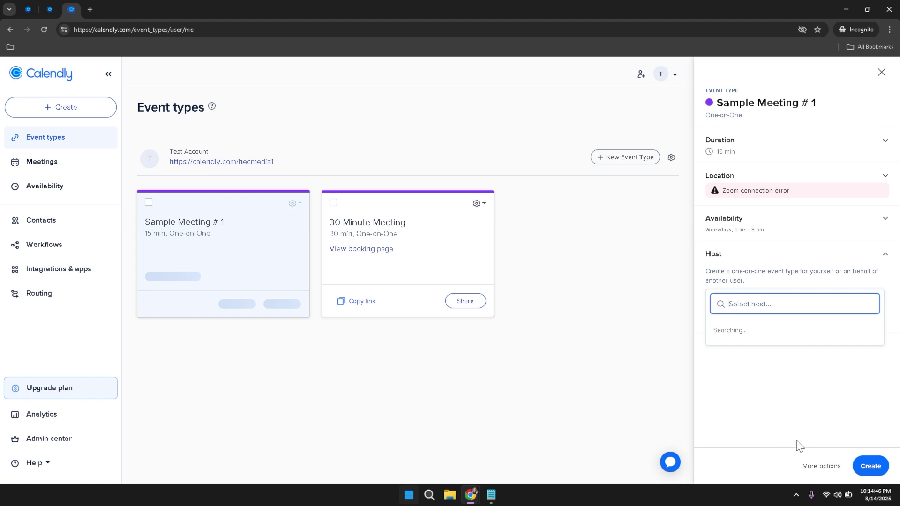
# Step: Save the event type by continuing to its additional options, review those options and the booking page preview, and close the editor
pyautogui.click(818, 471)
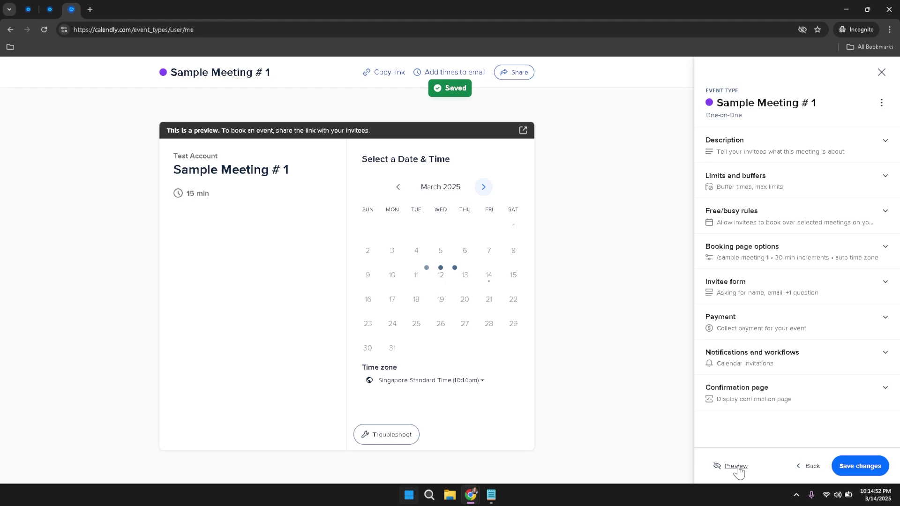
pyautogui.click(812, 466)
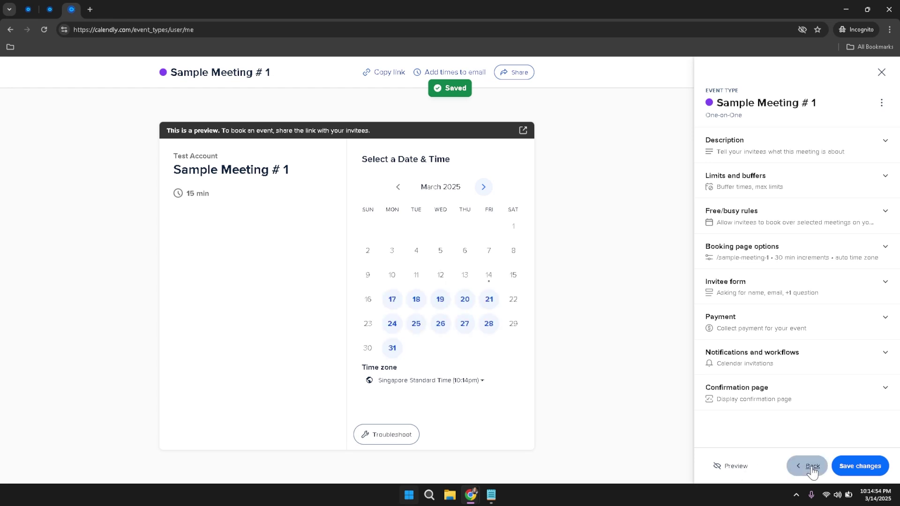
pyautogui.click(743, 467)
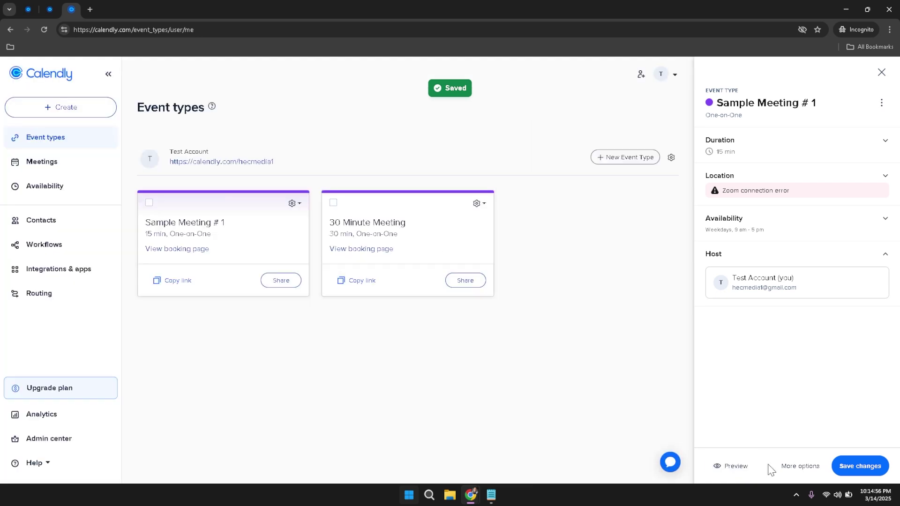
pyautogui.click(804, 471)
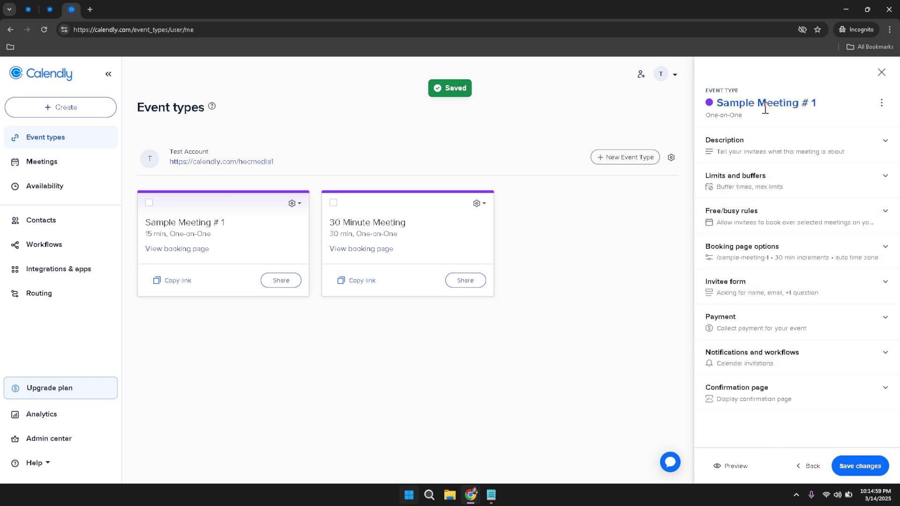
pyautogui.click(807, 467)
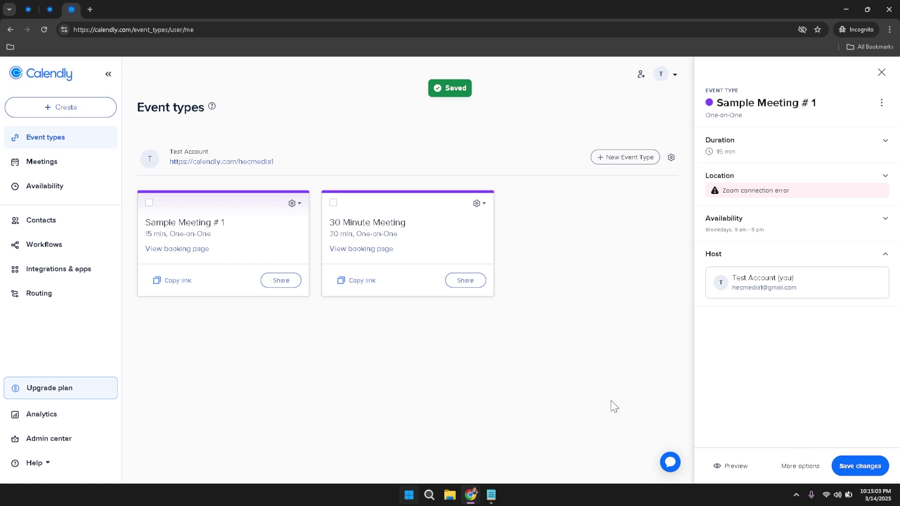
pyautogui.click(881, 73)
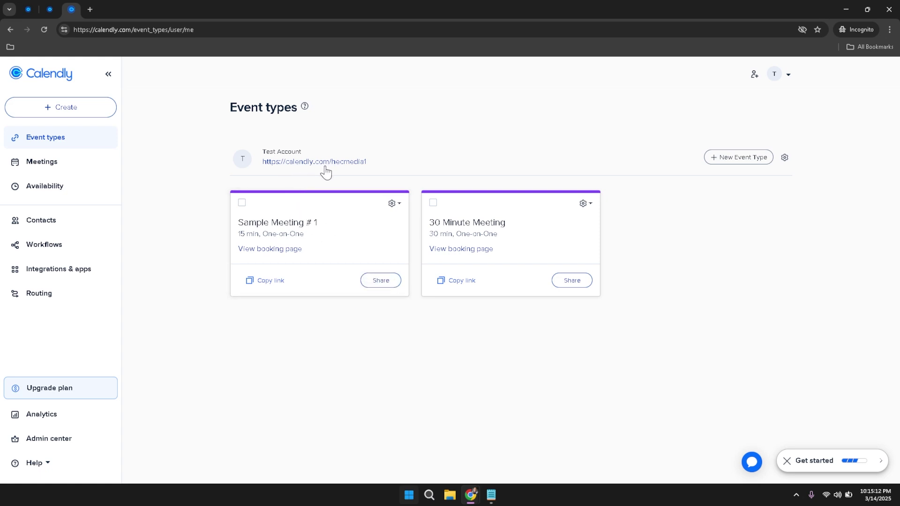
# Step: Reopen Sample Meeting # 1, review its available actions, copy its booking link, and check the sharing options
pyautogui.click(352, 237)
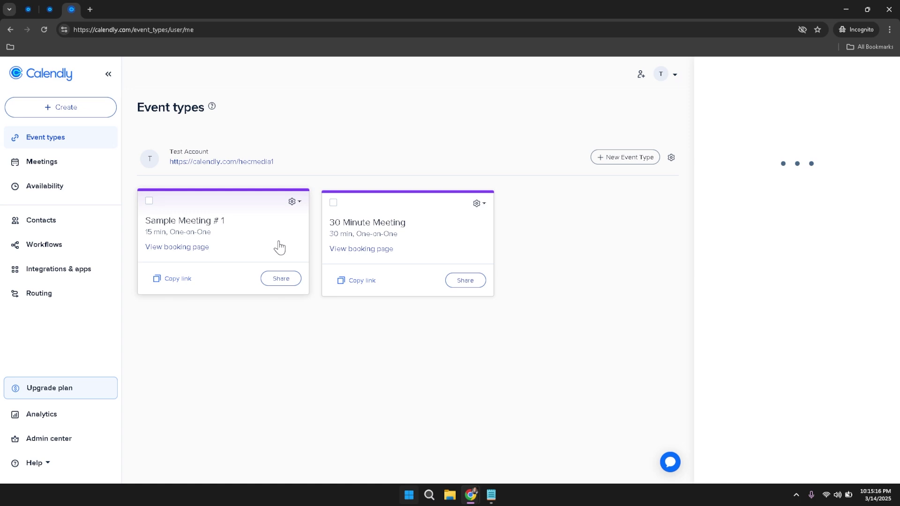
pyautogui.click(296, 204)
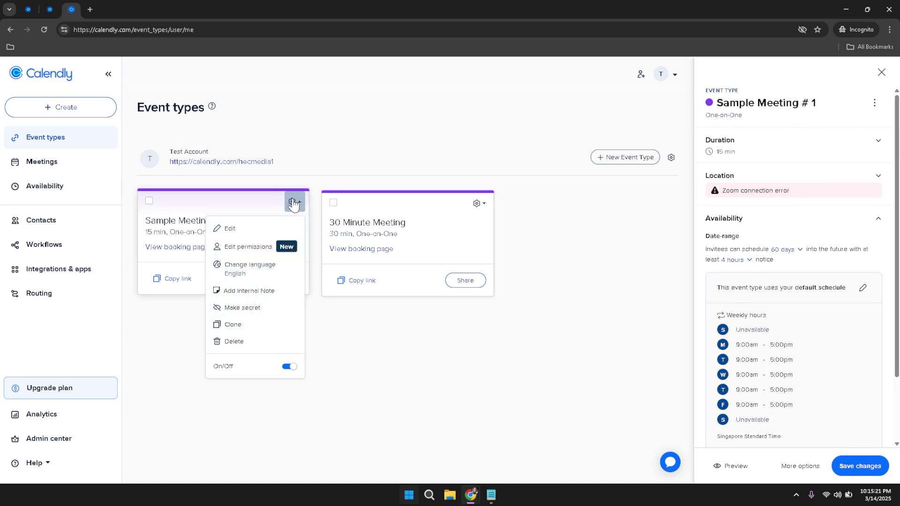
pyautogui.click(293, 205)
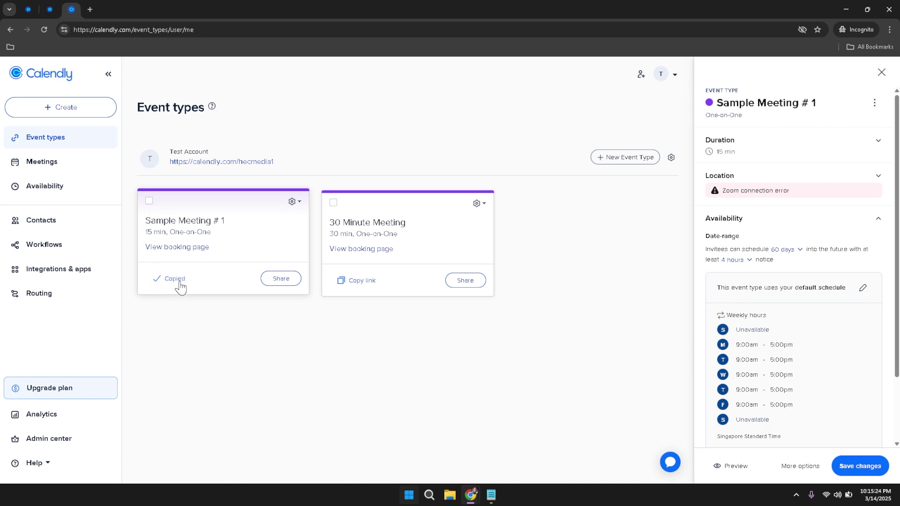
pyautogui.click(281, 280)
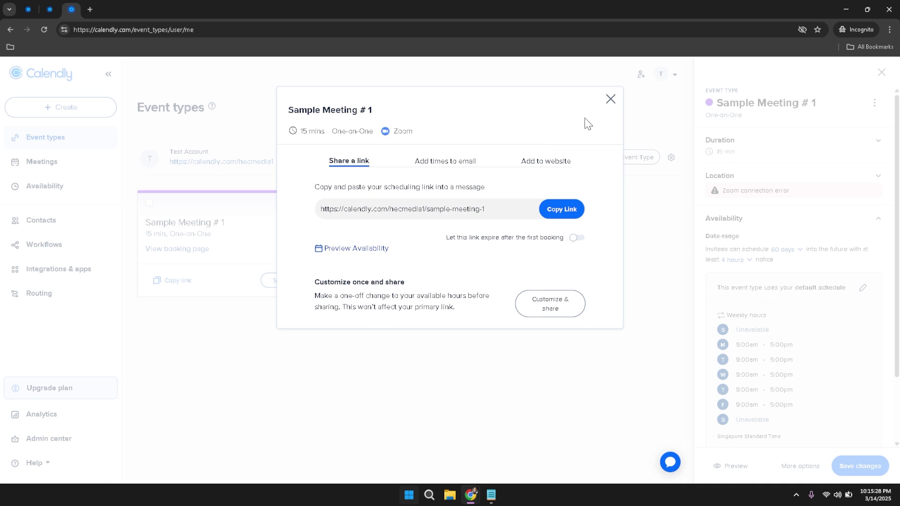
pyautogui.click(612, 103)
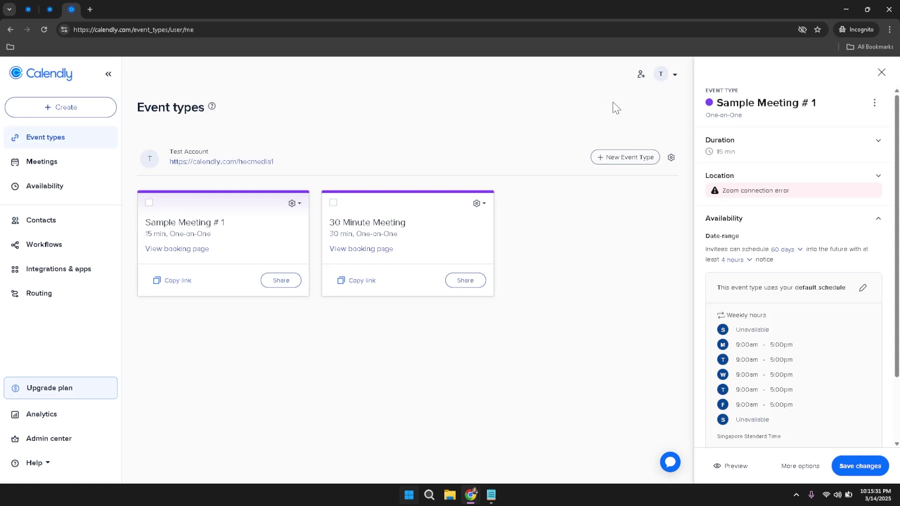